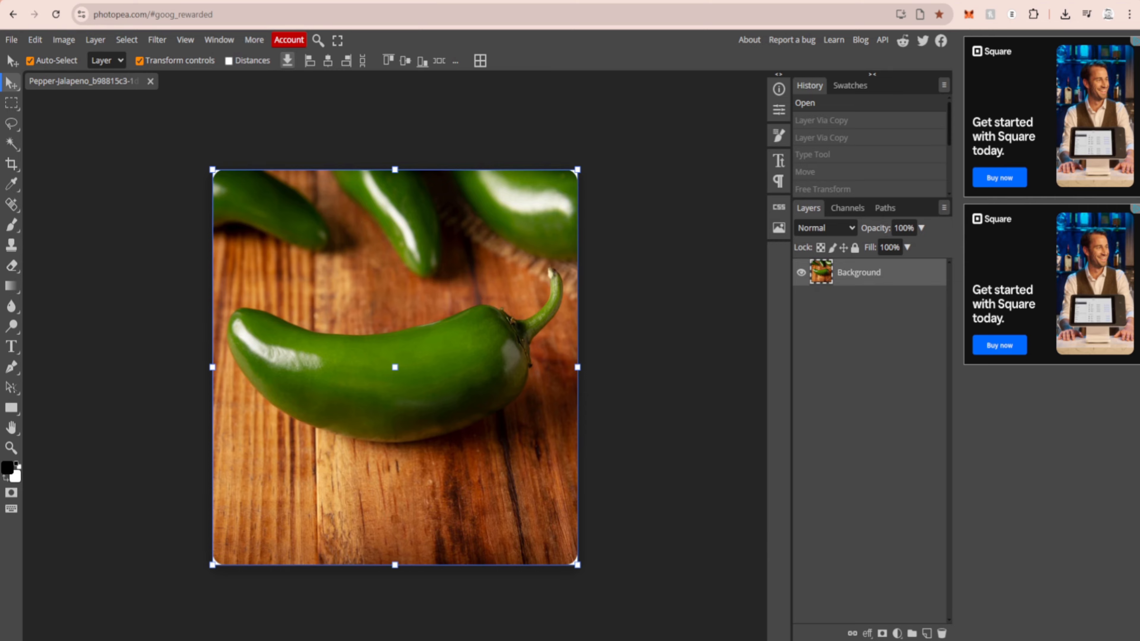
- Duplicate the pepper photo layer twice
key("ctrl+j")
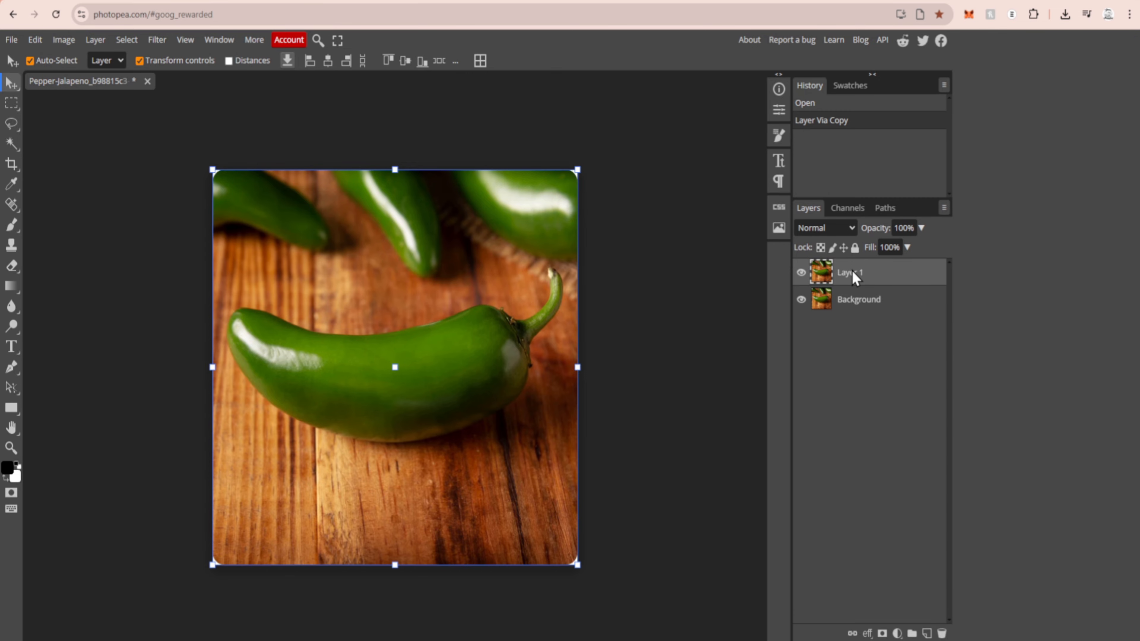
key("ctrl+j")
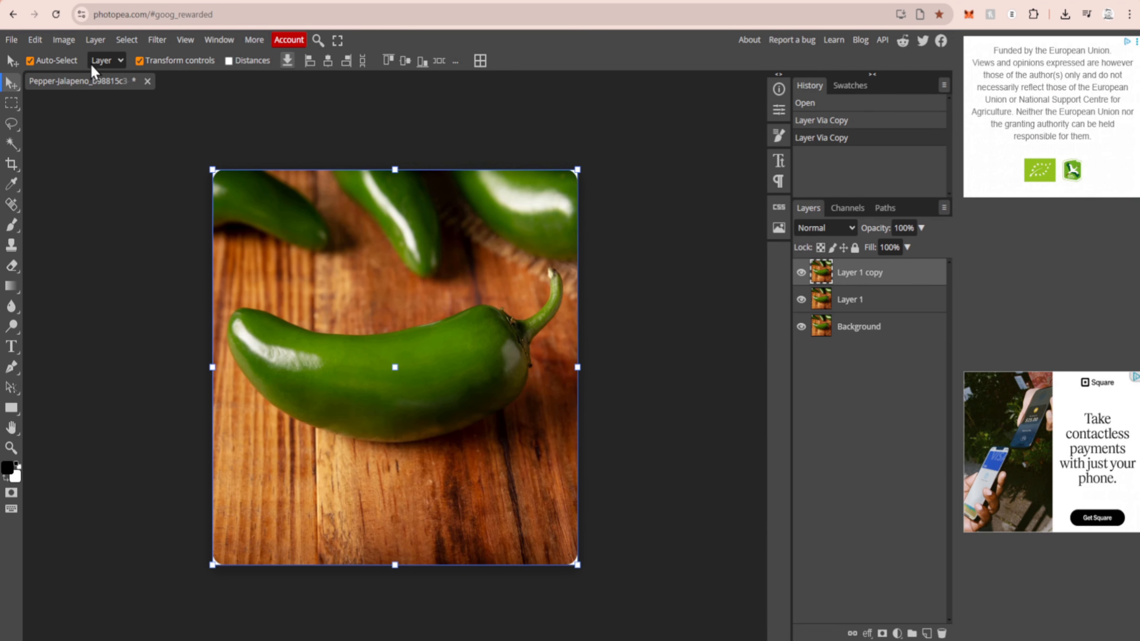
- Add the text JALAPENO over the large pepper in the Bangers font at size 150
left_click(12, 348)
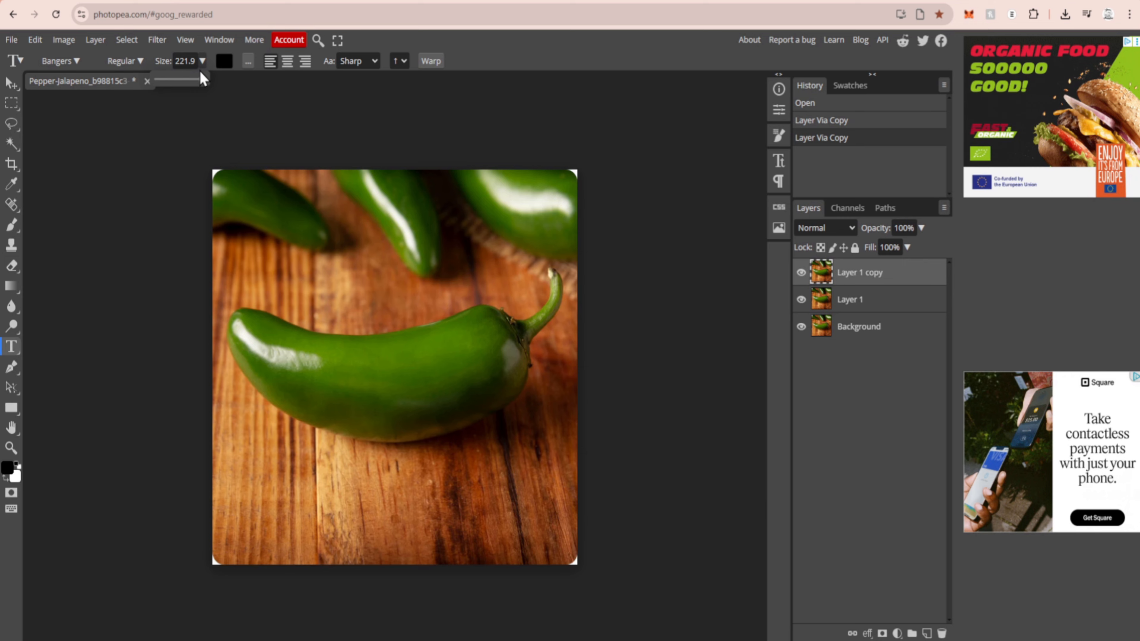
left_click(202, 80)
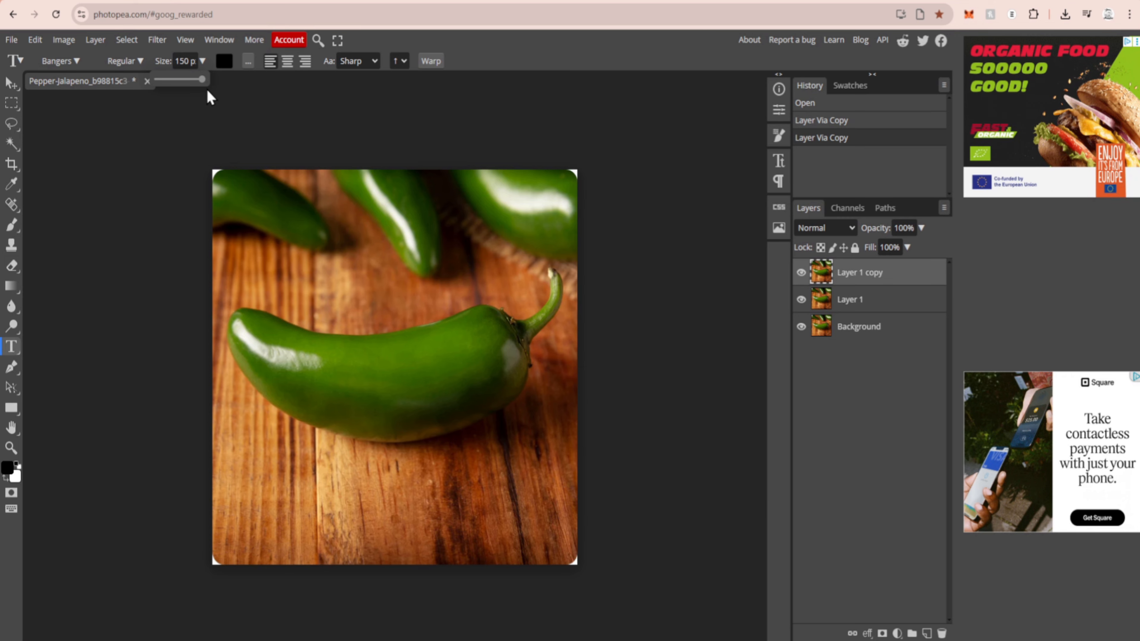
left_click(262, 347)
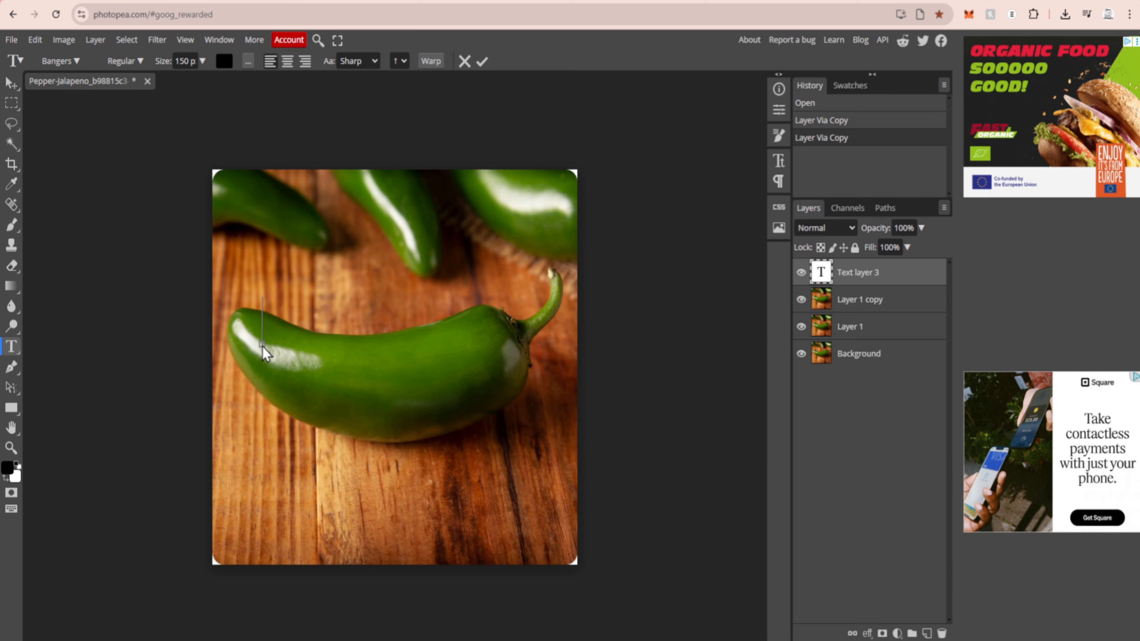
type("JALAPENO")
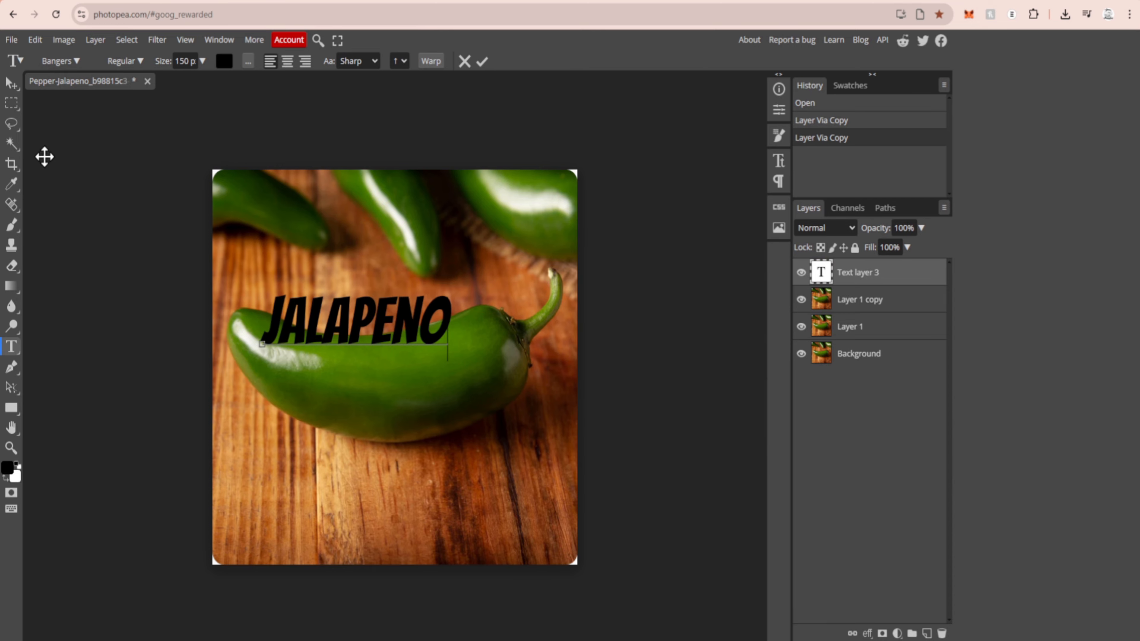
- Enlarge the JALAPENO text to about 142% and position it over the body of the large pepper
left_click(11, 83)
left_click_drag(382, 316, 398, 391)
mouse_move(460, 358)
left_mouse_down()
mouse_move(525, 331)
mouse_move(449, 350)
left_mouse_up()
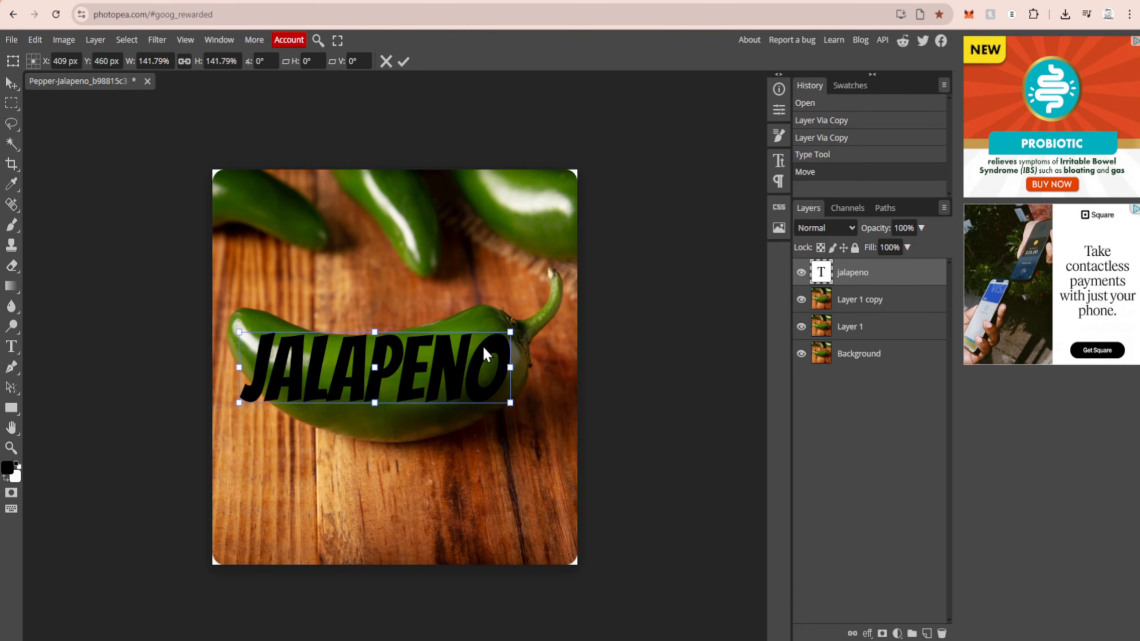
left_click_drag(458, 362, 458, 377)
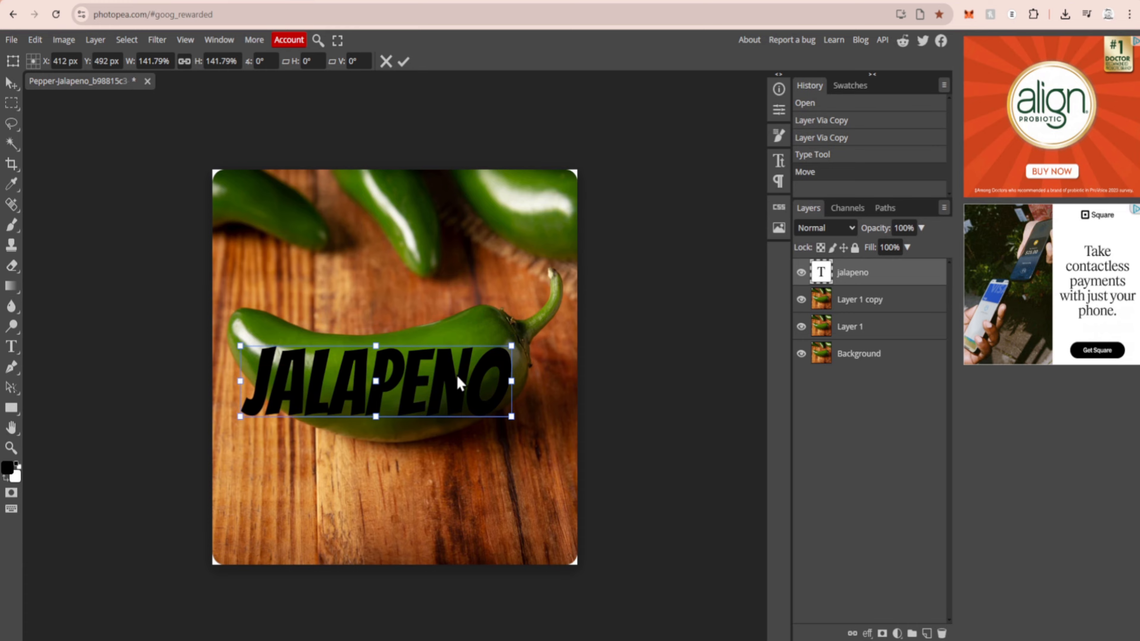
- Convert the JALAPENO text layer to a smart object and warp its right end to follow the pepper's stem end
right_click(857, 279)
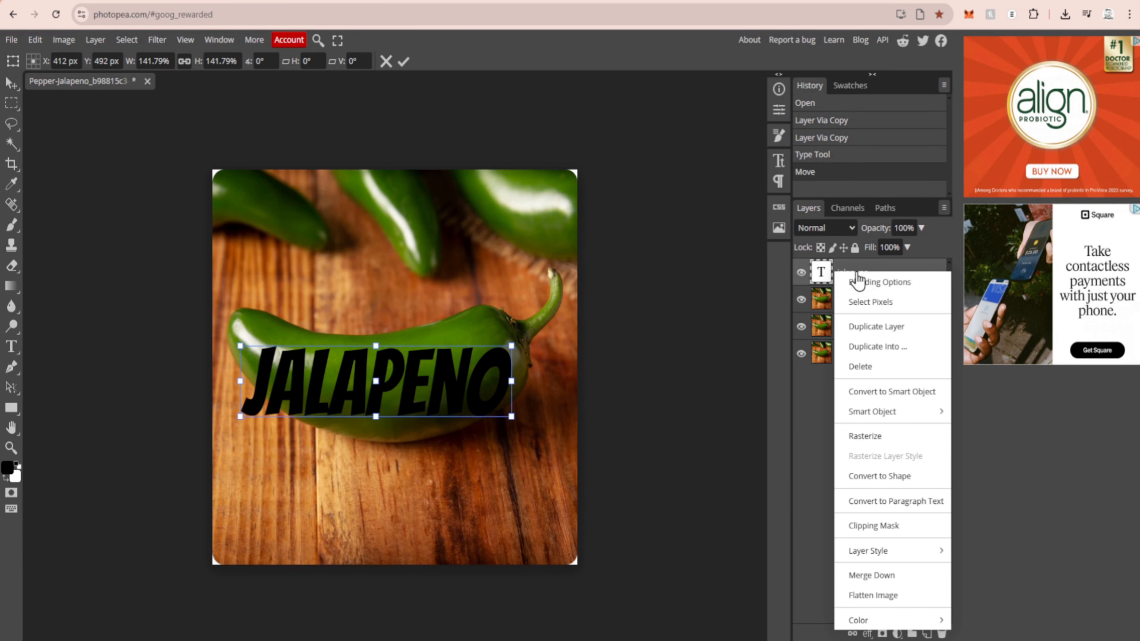
left_click(880, 392)
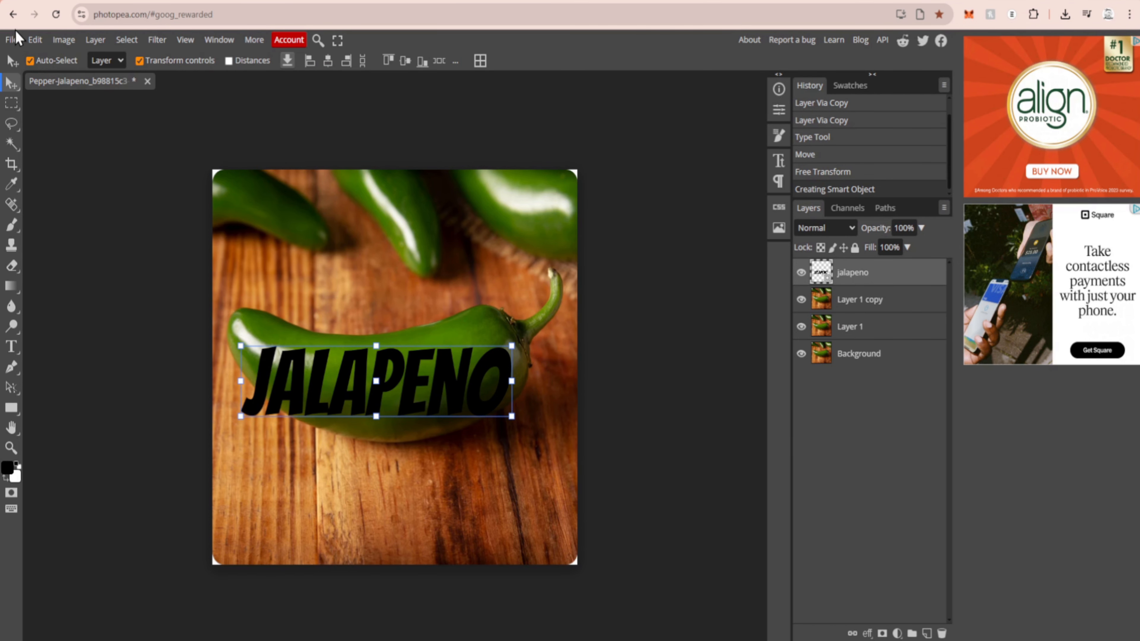
left_click(32, 42)
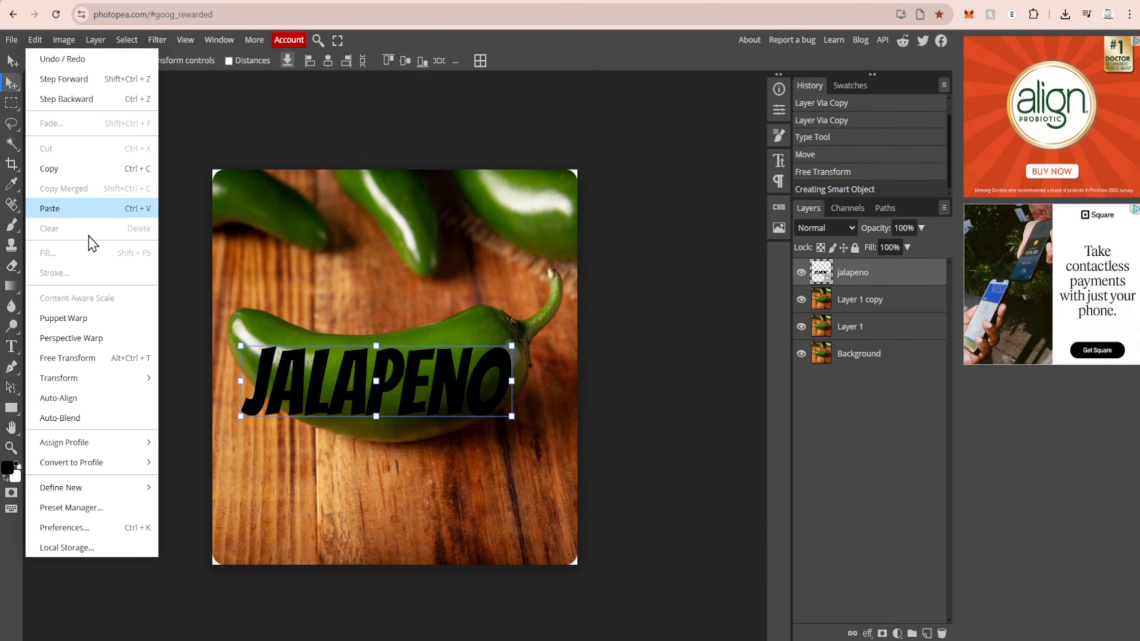
mouse_move(85, 378)
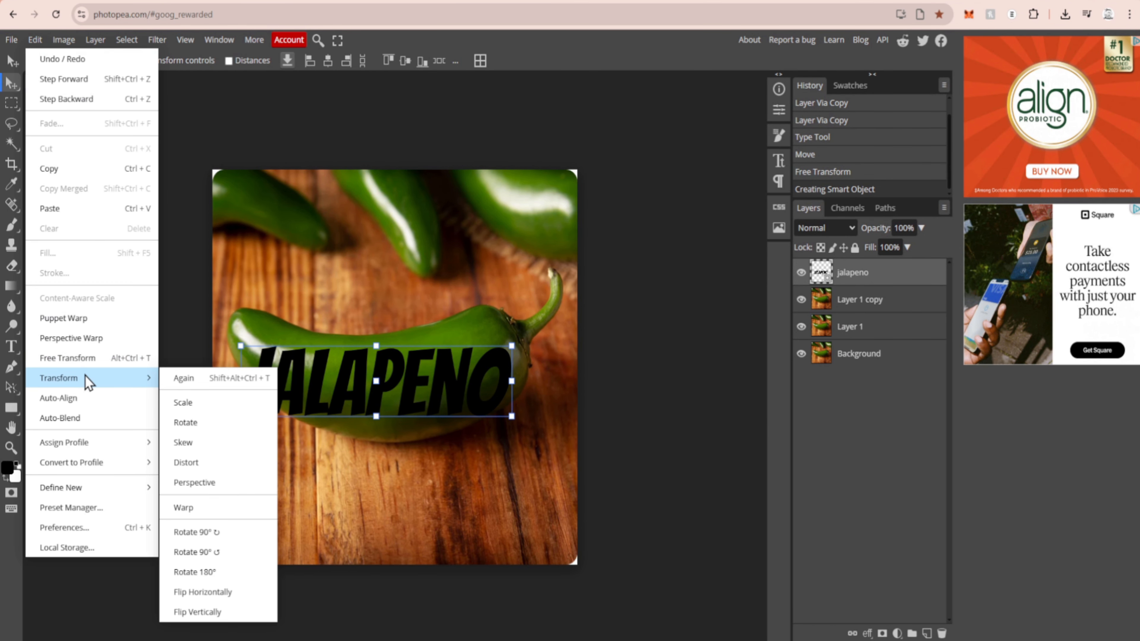
left_click(219, 507)
left_click_drag(512, 345, 487, 313)
left_click_drag(511, 417, 512, 414)
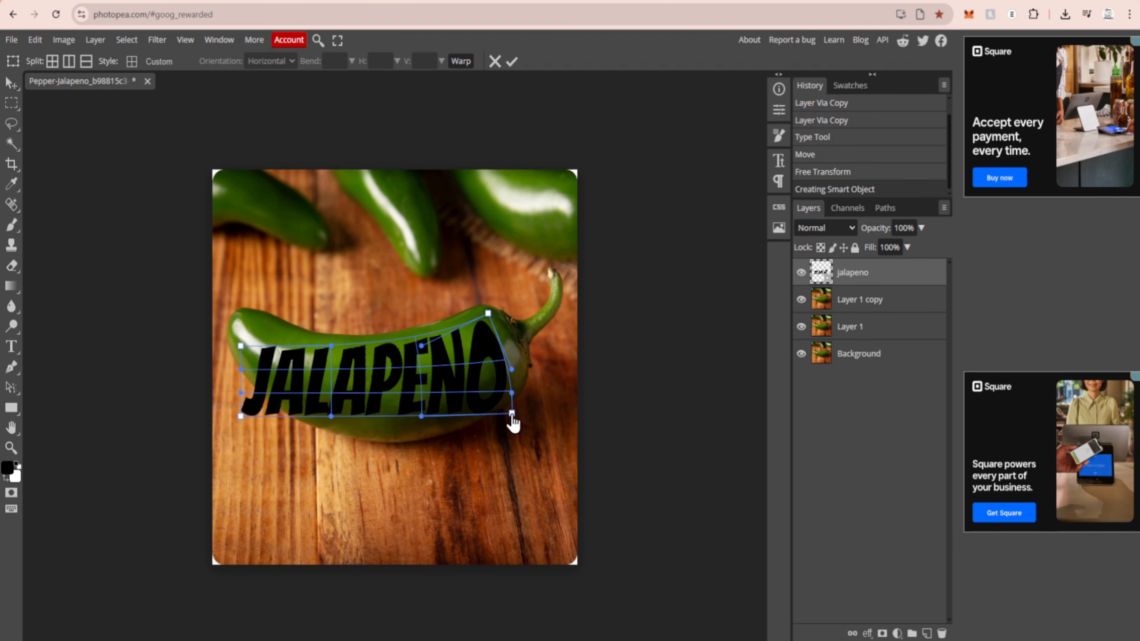
left_click_drag(511, 371, 526, 363)
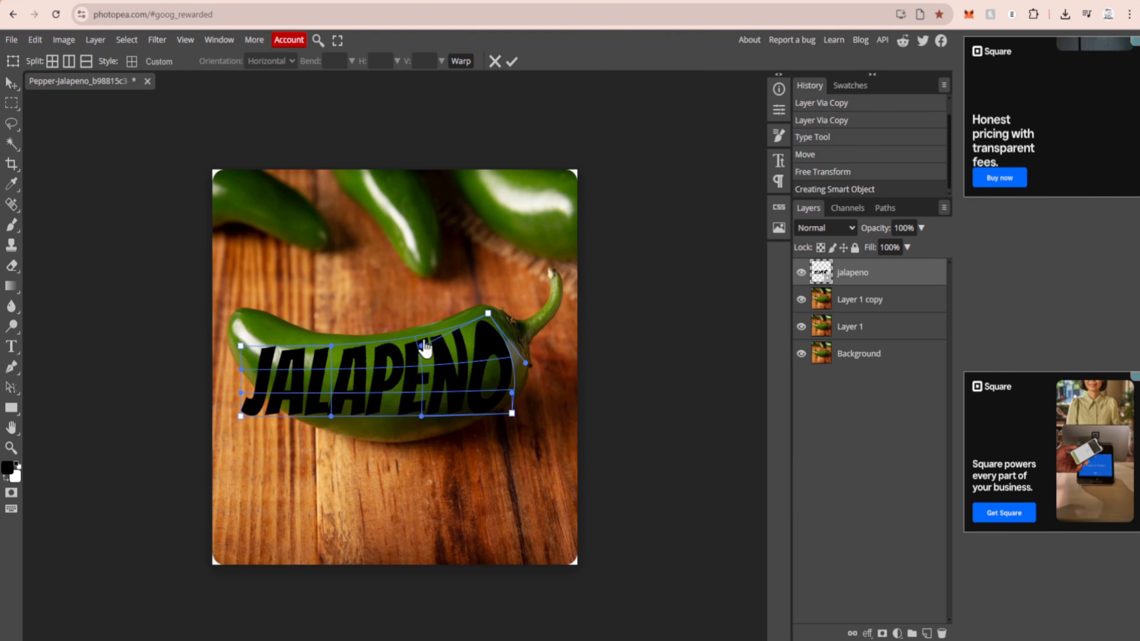
- Bend the upper and lower edges of the text warp to follow the pepper's curved outline
left_click_drag(421, 346, 418, 332)
left_click_drag(421, 417, 425, 461)
left_click_drag(330, 416, 331, 426)
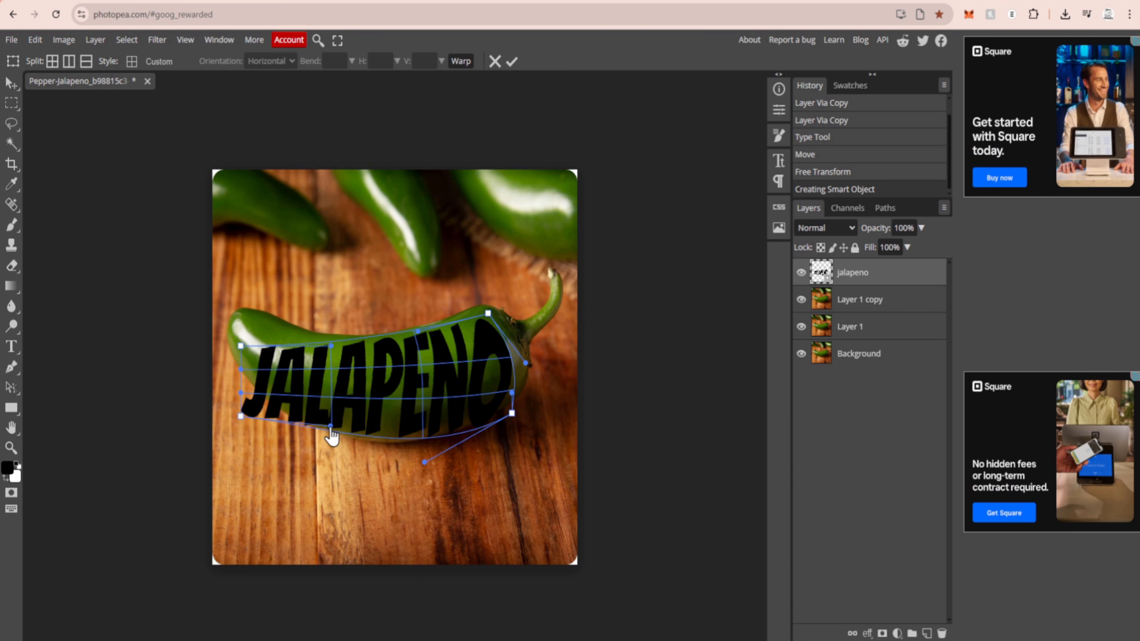
left_click_drag(330, 345, 331, 338)
- Reshape the warp's left corners and adjacent edge handles so the letter J fits inside the pepper's tip
left_click_drag(241, 346, 242, 313)
left_click_drag(241, 416, 251, 383)
left_click_drag(331, 426, 326, 435)
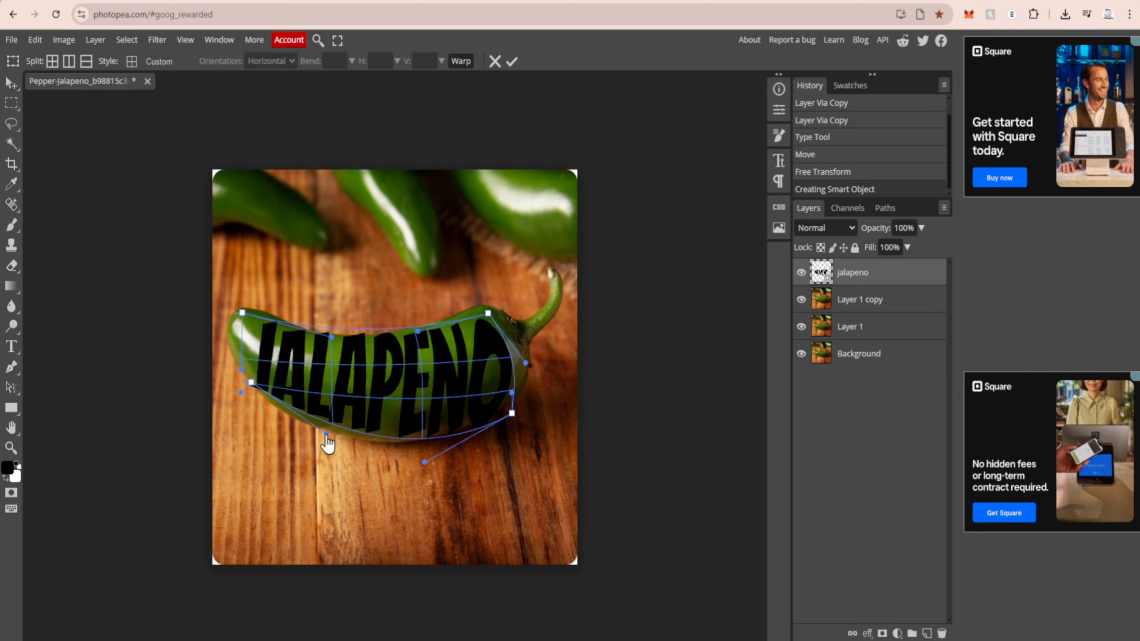
left_click_drag(251, 383, 258, 394)
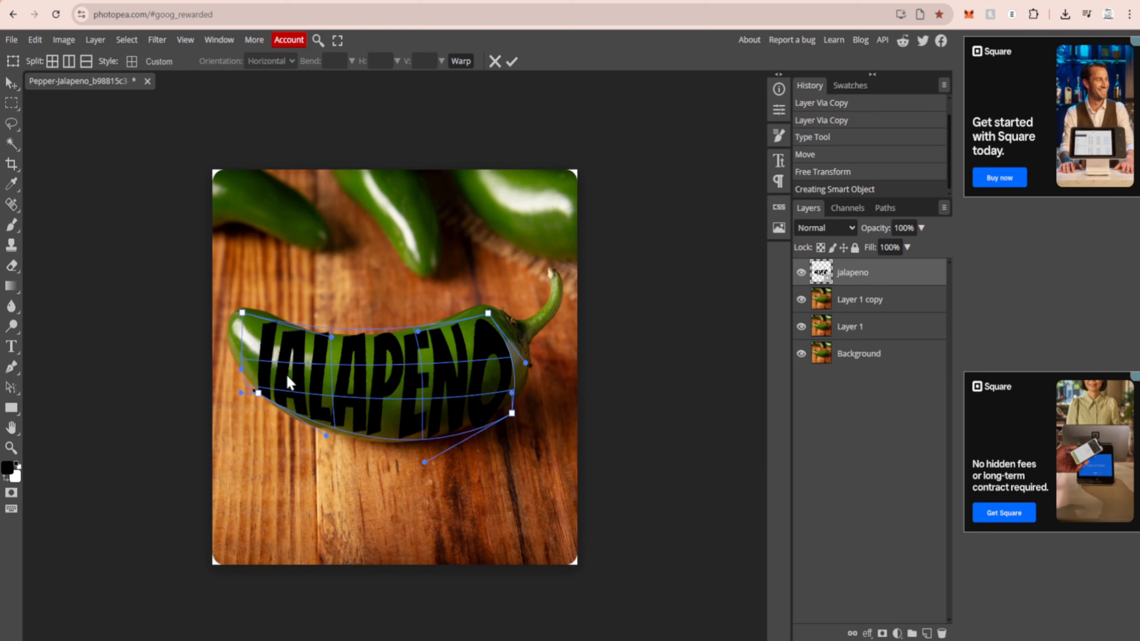
left_click_drag(242, 313, 251, 323)
left_click_drag(331, 336, 330, 347)
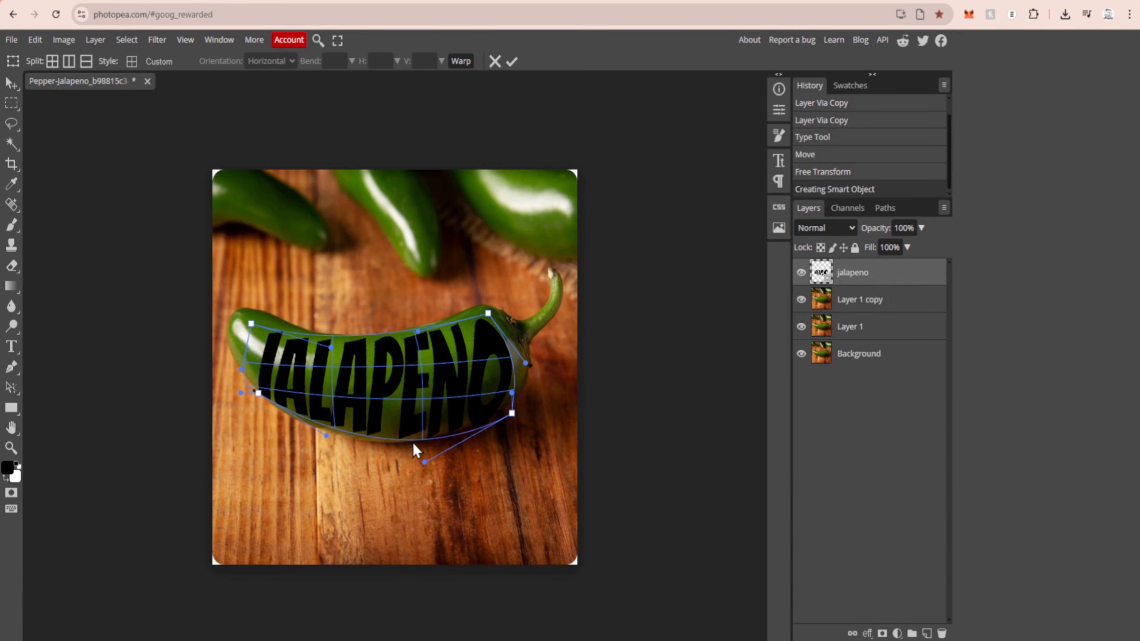
- Fine-tune the warp by pulling its lower right corner and left side inward within the pepper's outline
left_click_drag(511, 413, 508, 404)
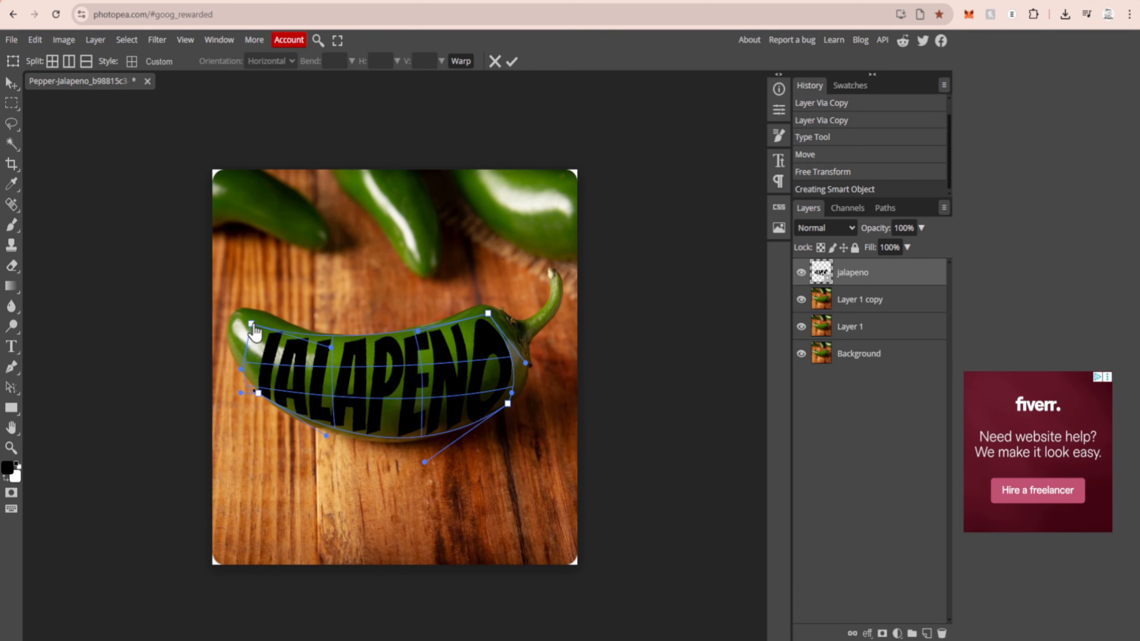
left_click_drag(251, 324, 258, 316)
left_click_drag(257, 393, 265, 342)
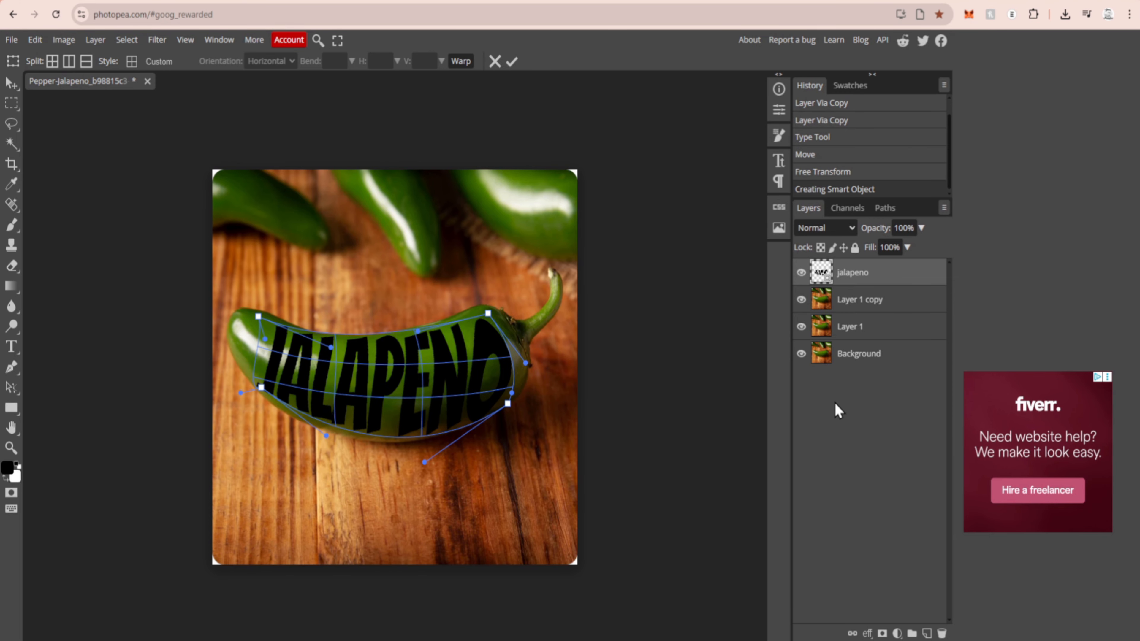
- Move Layer 1 copy above the Jalapeno text layer and clip it to the text with a clipping mask
left_click(861, 305)
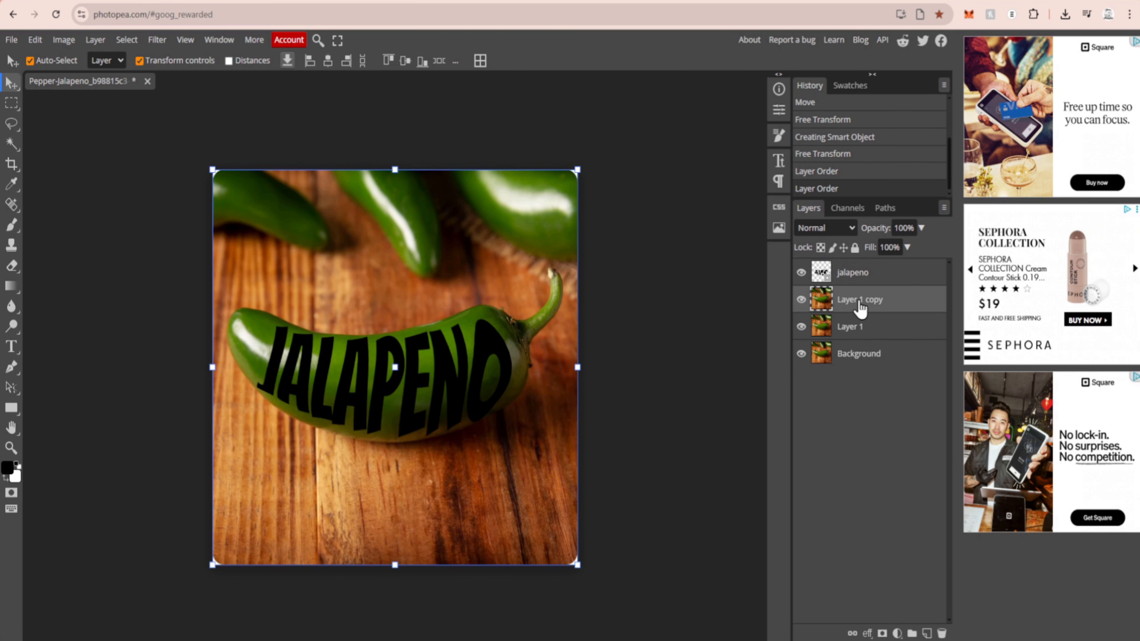
left_click_drag(860, 307, 865, 276)
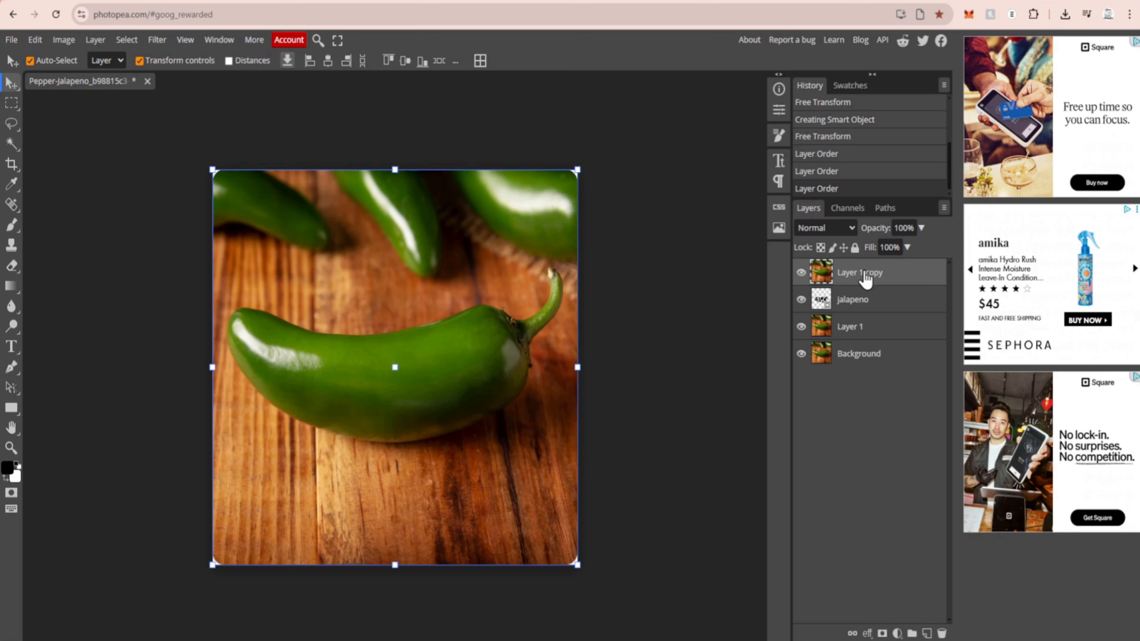
right_click(865, 277)
left_click(886, 526)
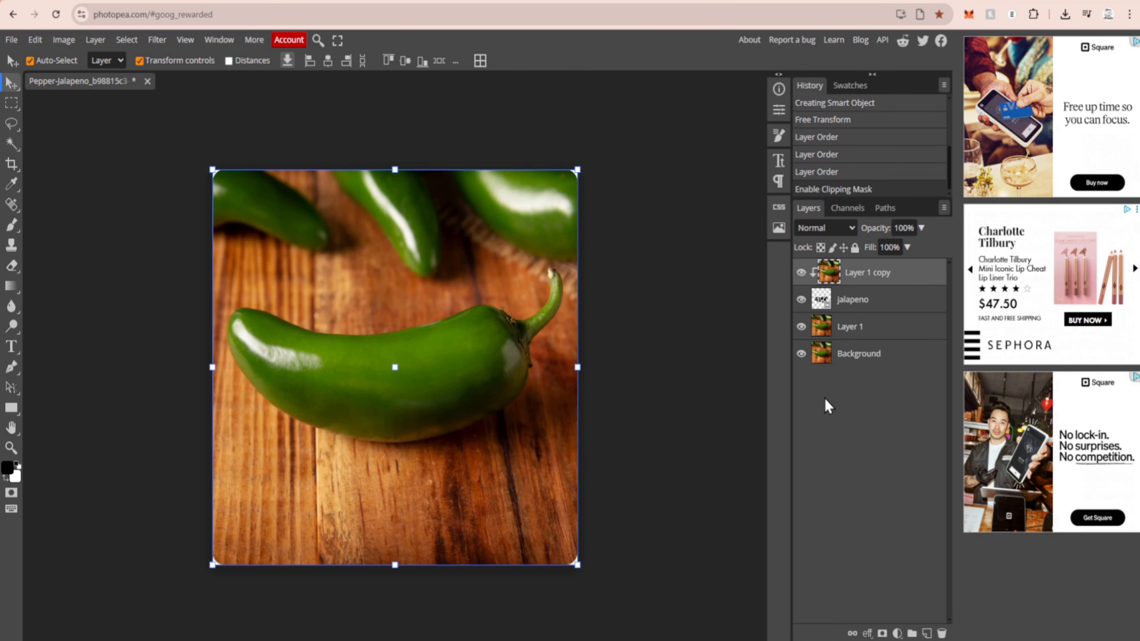
- Hide Layer 1 and Background to preview the clipped text, and show Layer 1 again with that layer selected
left_click(801, 328)
left_click(801, 354)
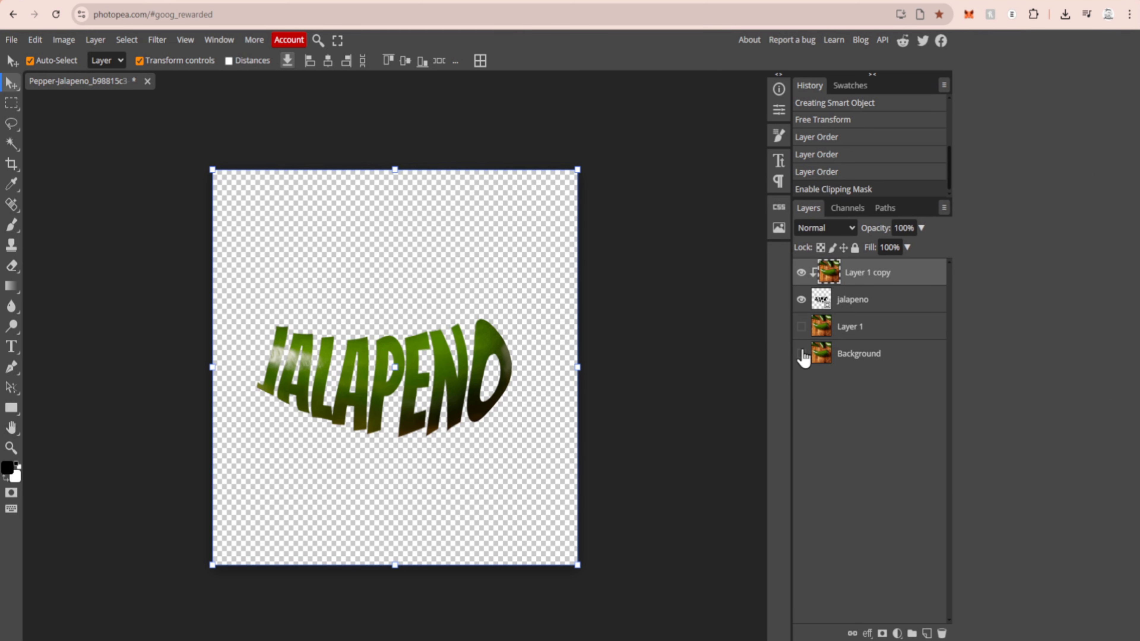
left_click(849, 328)
left_click(801, 327)
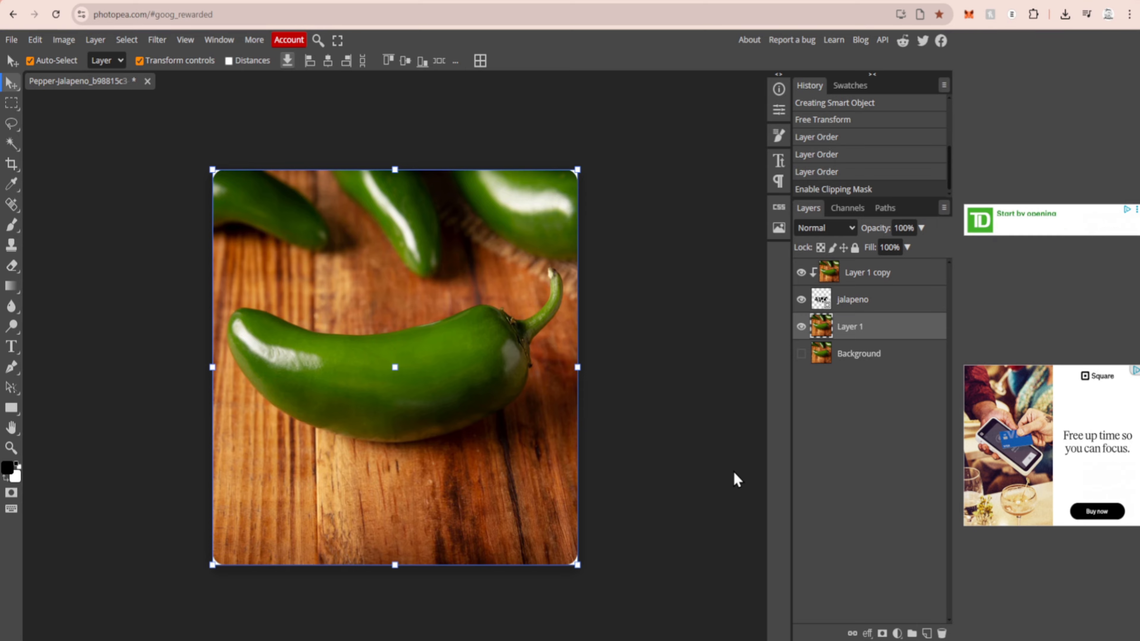
- Remove the background from Layer 1 to isolate the large pepper, and convert the layer to a smart object
left_click(127, 39)
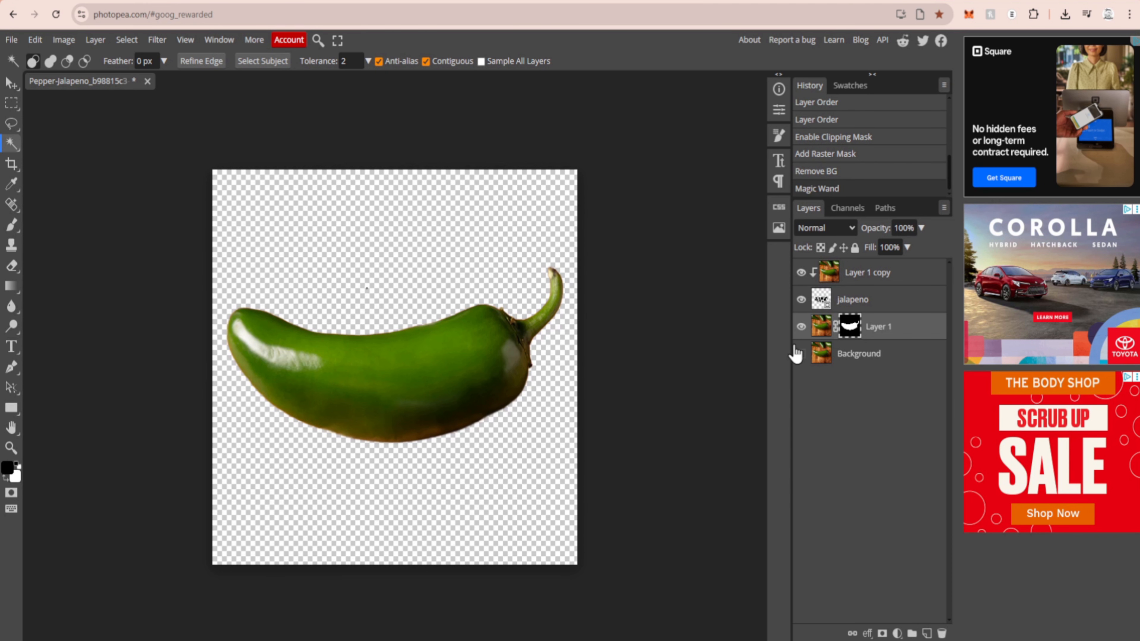
right_click(876, 335)
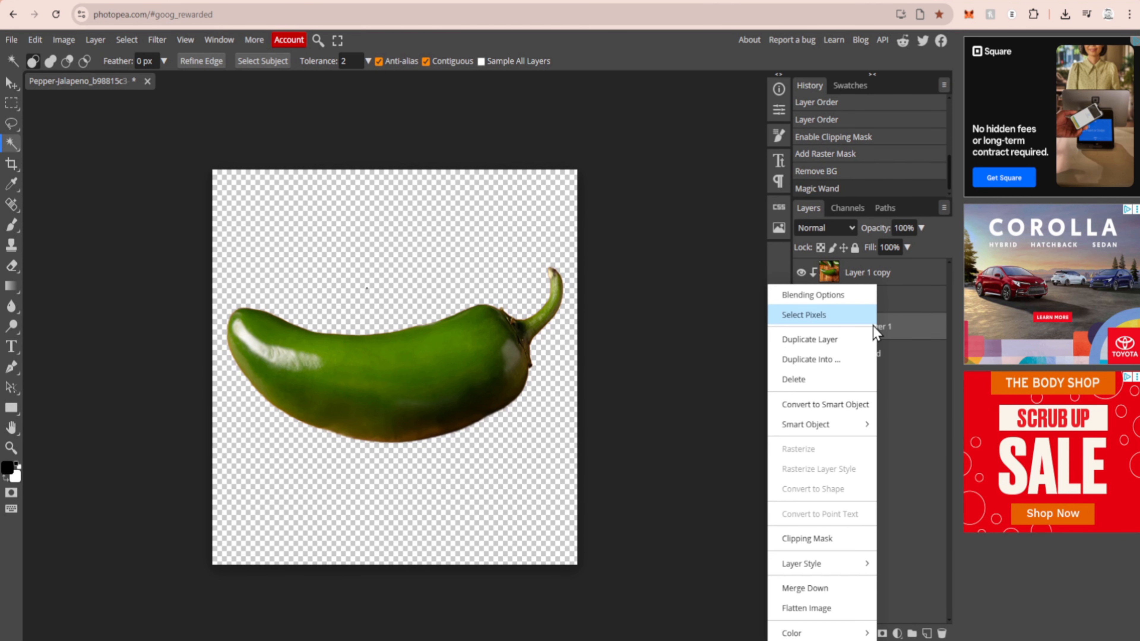
left_click(819, 399)
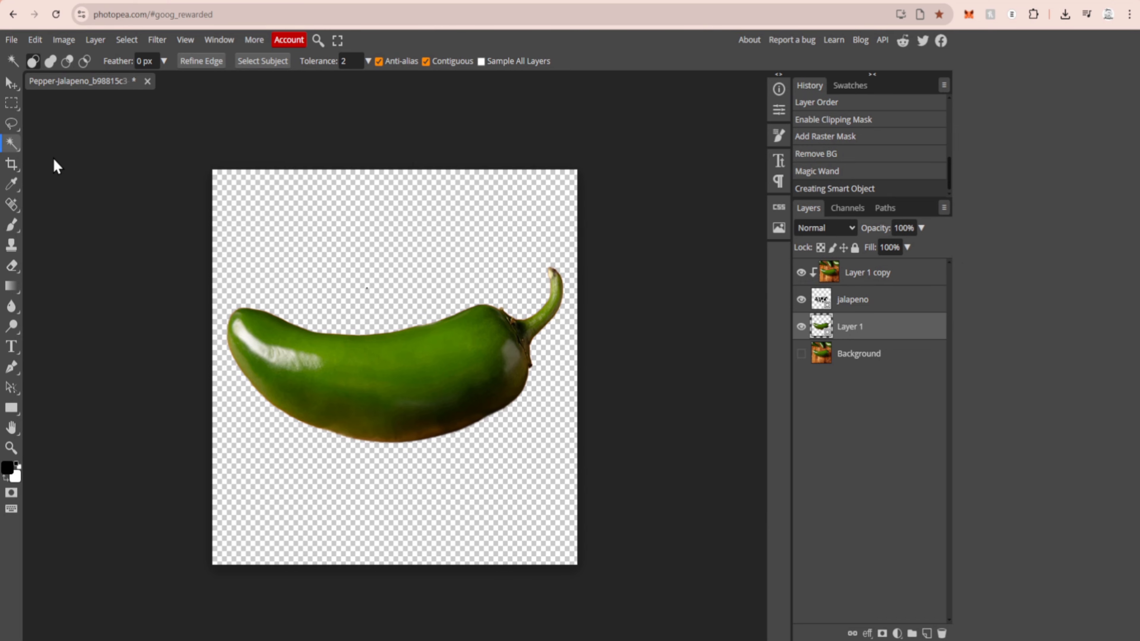
- Select the pepper's shape by inverting a Magic Wand selection of the transparent area, and delete it from the Background layer
left_click(242, 215)
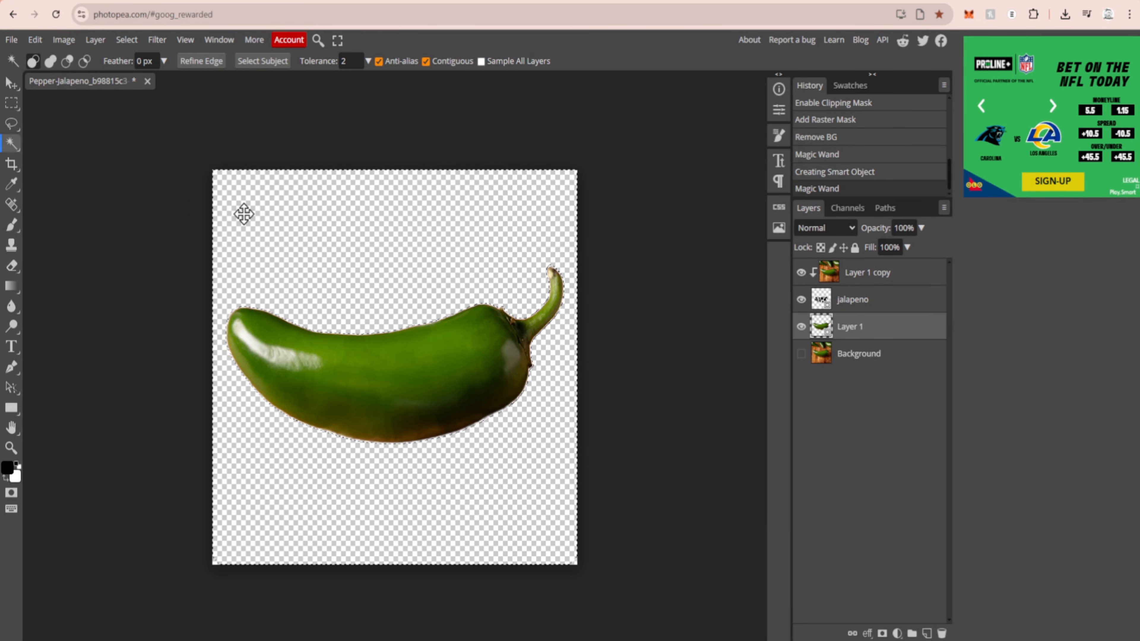
right_click(364, 293)
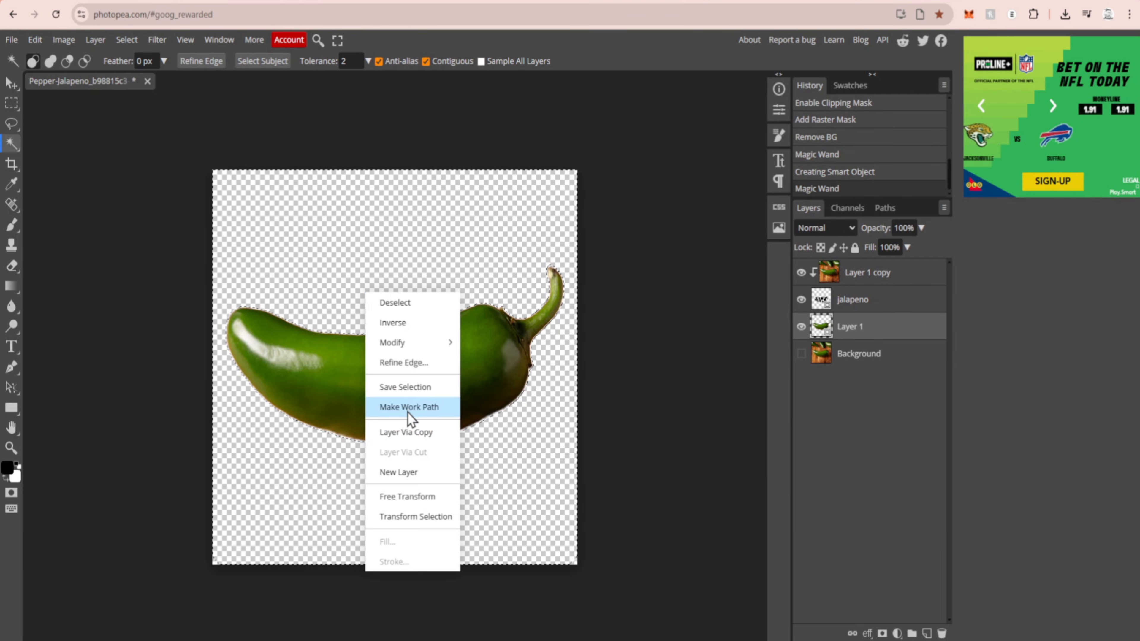
left_click(409, 324)
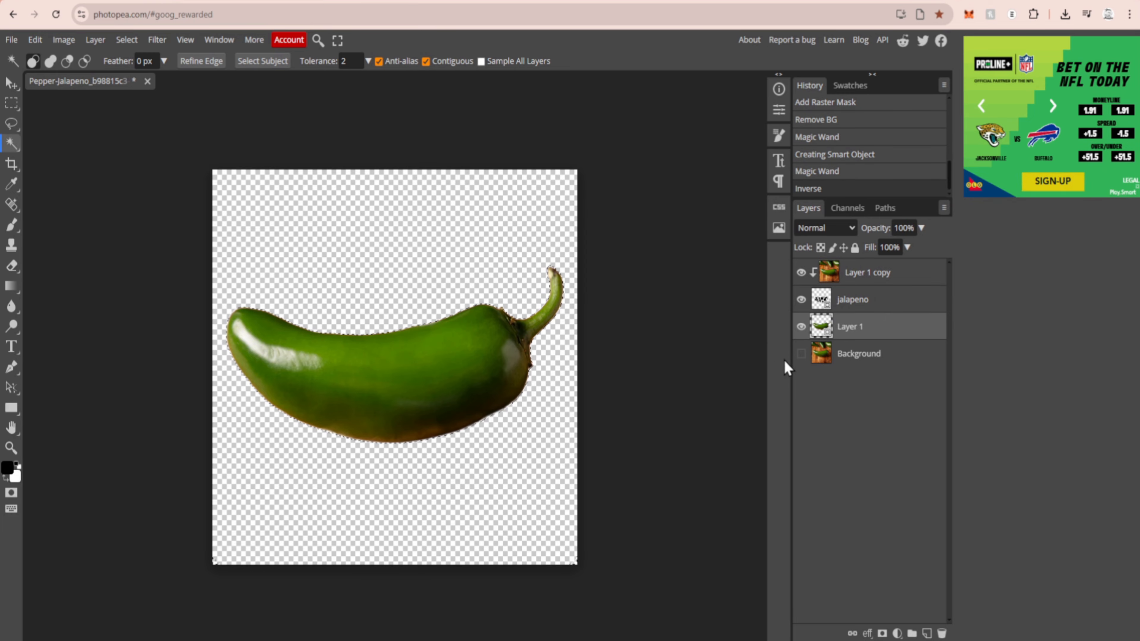
left_click(858, 357)
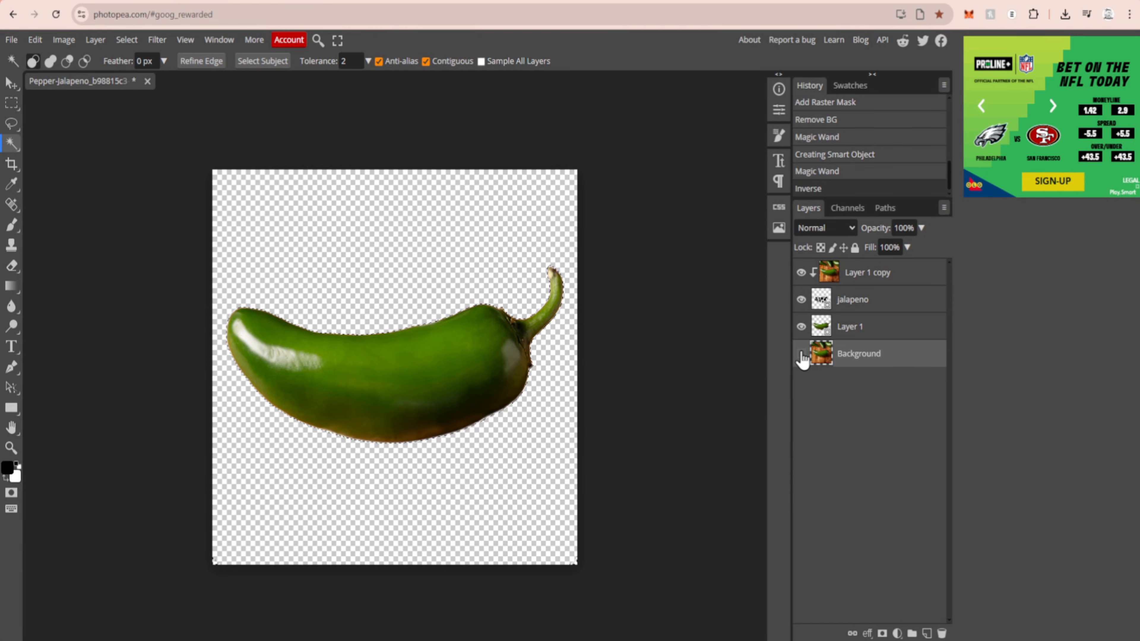
key("Delete")
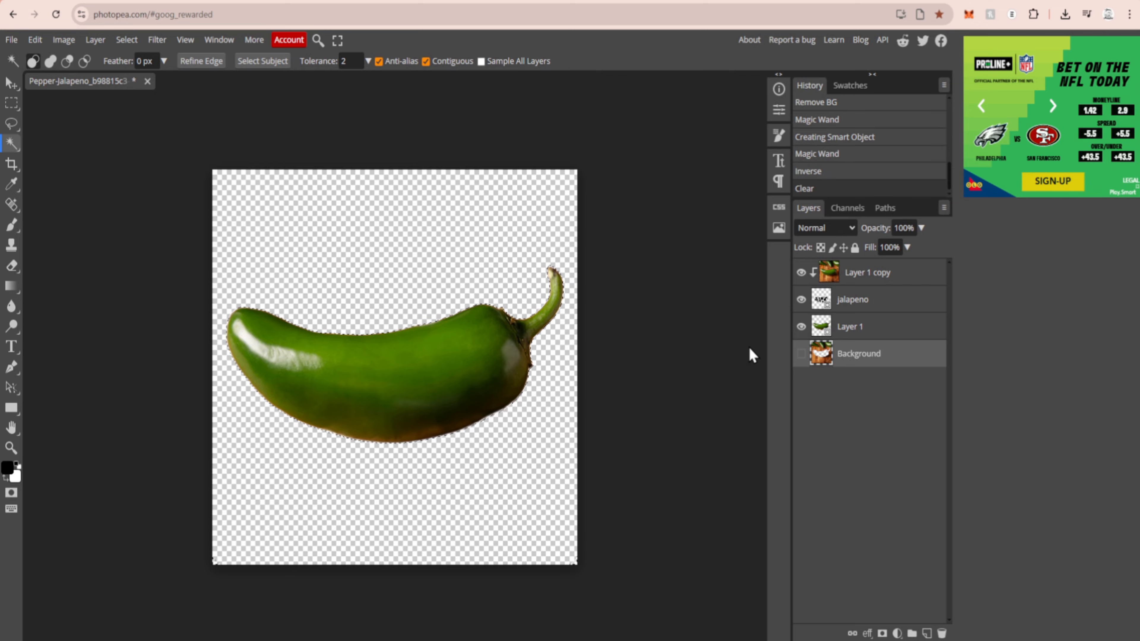
- Hide Layer 1 and fill the pepper-shaped selection on the Background layer with content matching the surrounding wood
left_click(802, 326)
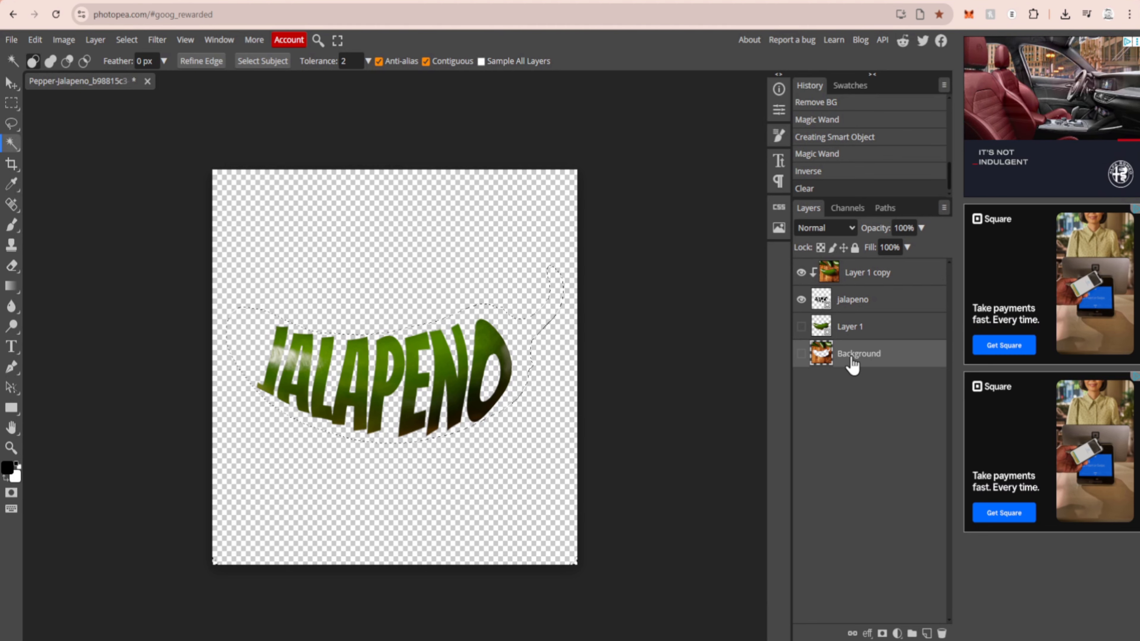
left_click(34, 40)
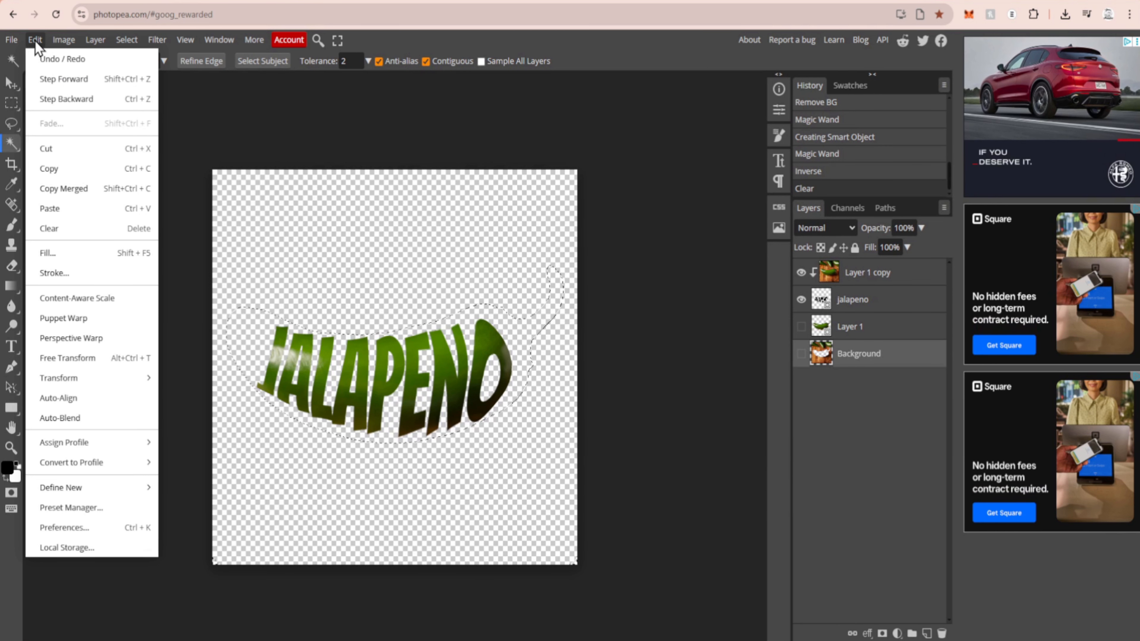
left_click(66, 254)
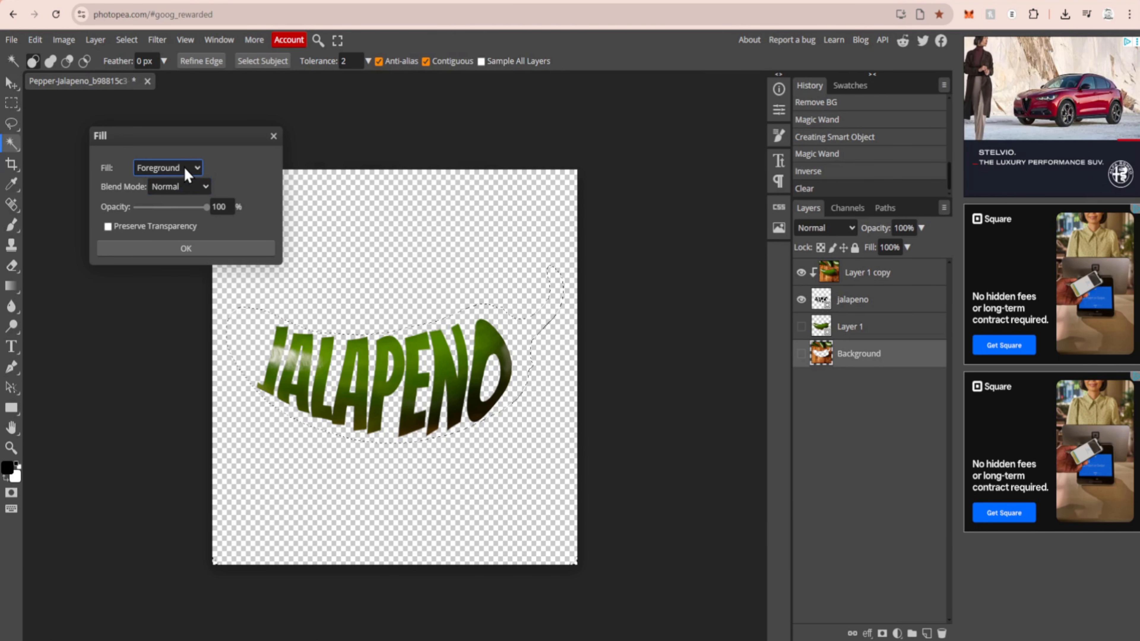
left_click(165, 319)
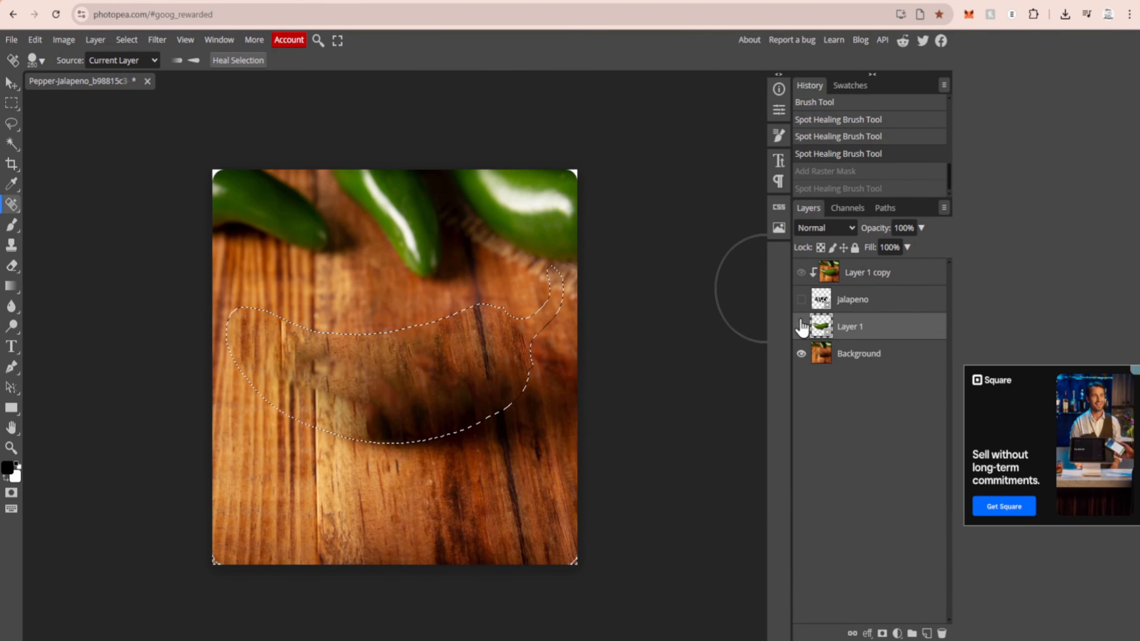
- Show Layer 1, add a raster mask to it from the pepper selection, and invert the mask
left_click(11, 83)
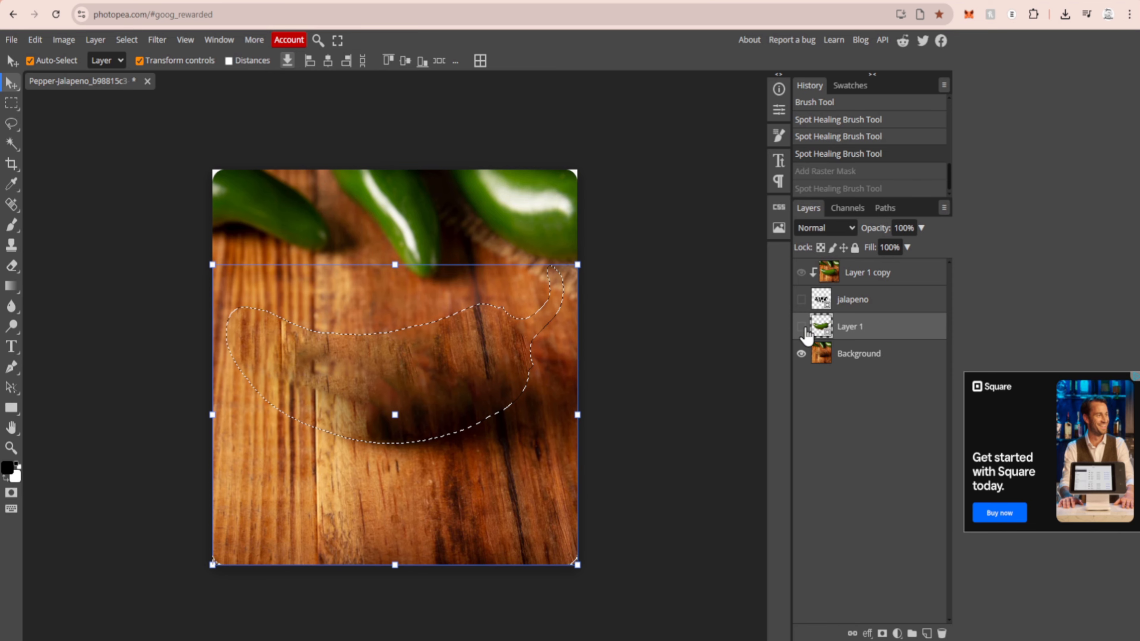
left_click(801, 326)
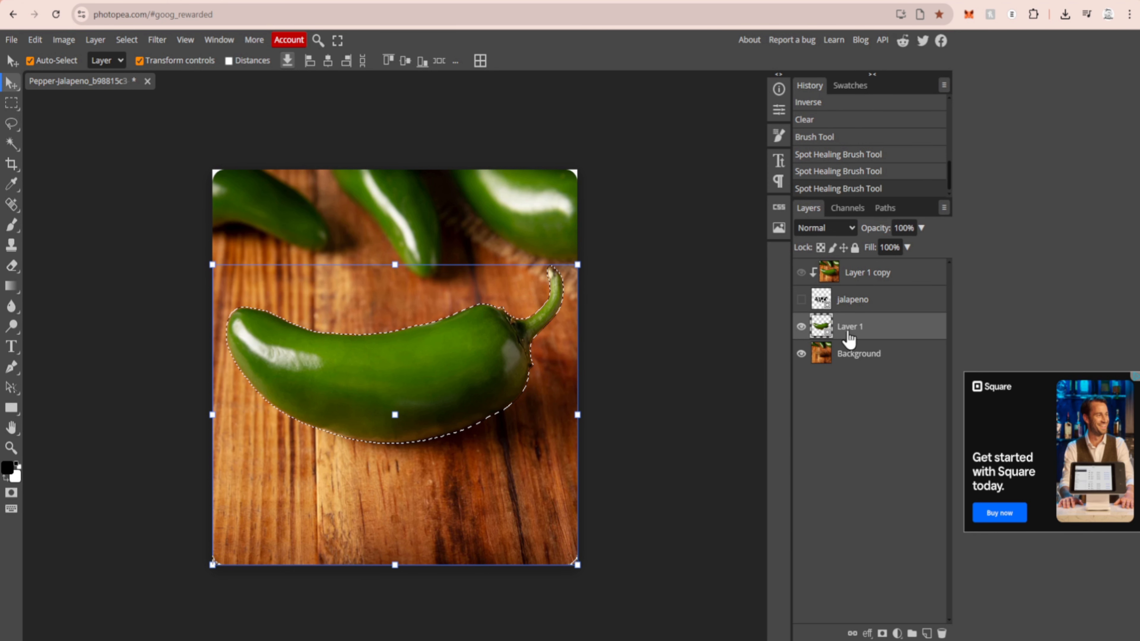
right_click(849, 338)
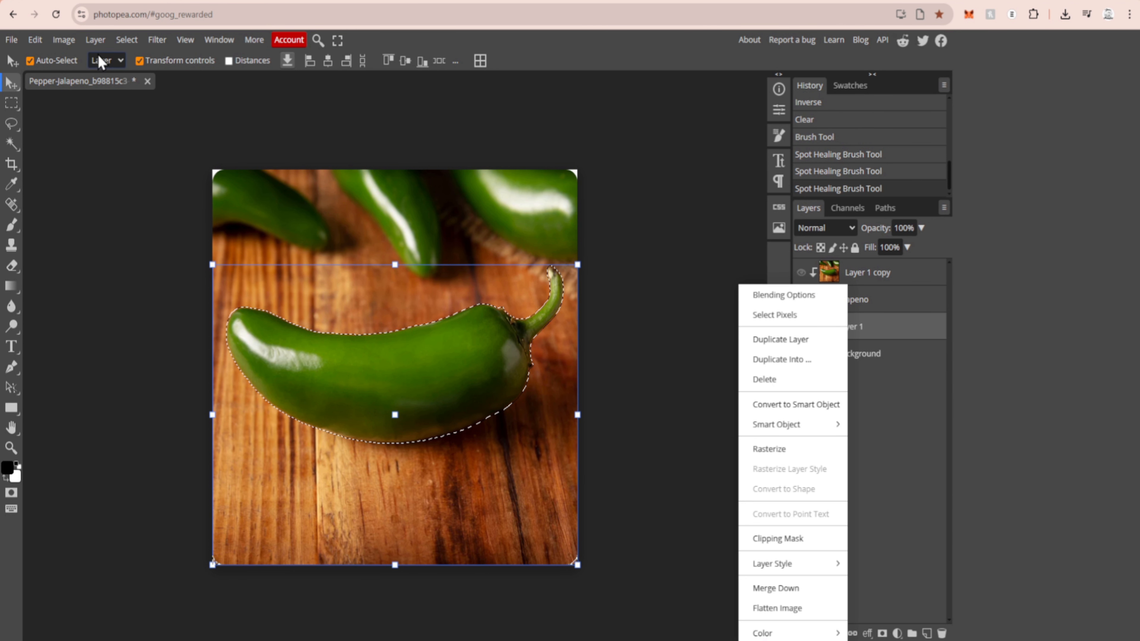
left_click(883, 492)
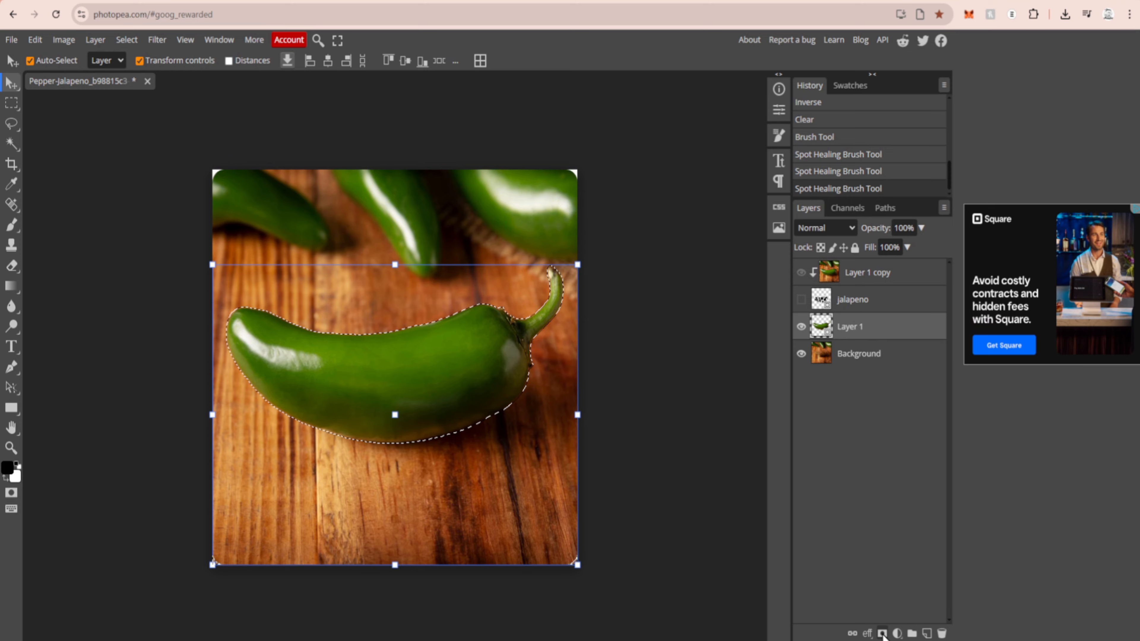
left_click(882, 634)
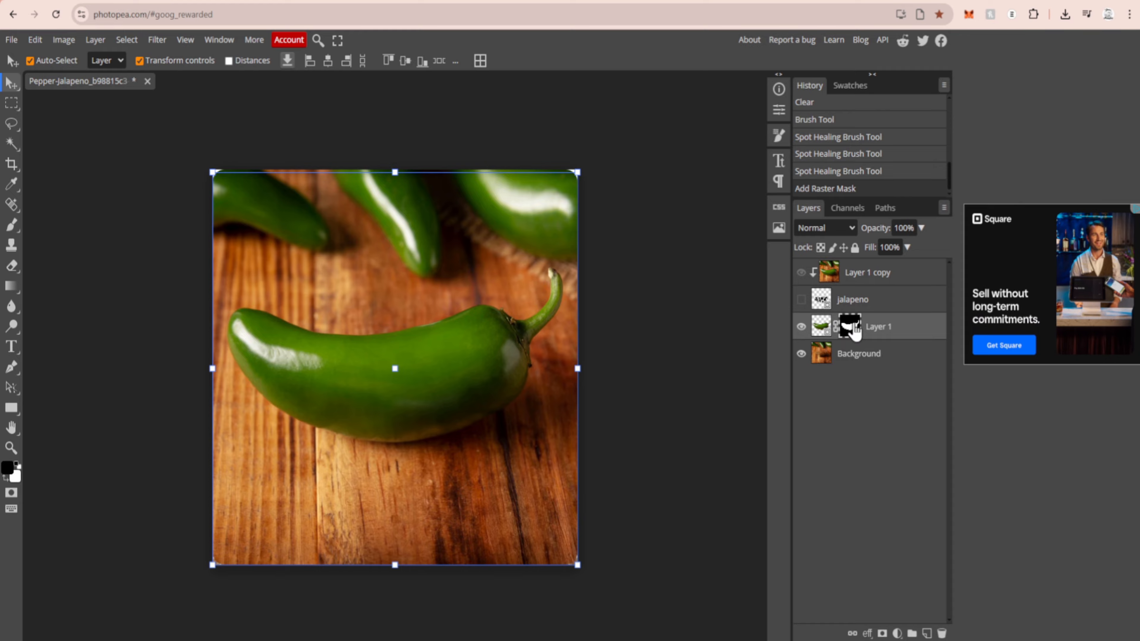
key("ctrl+i")
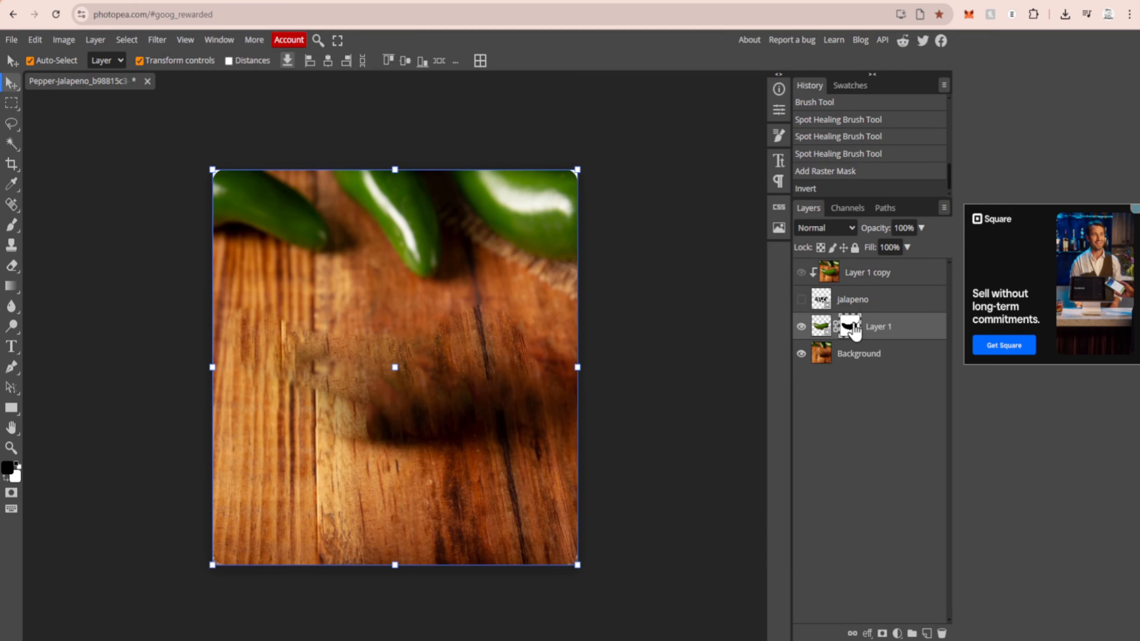
- Show the Jalapeno text layer with its clipped photo, and set the foreground colour to white with black as background
left_click(801, 299)
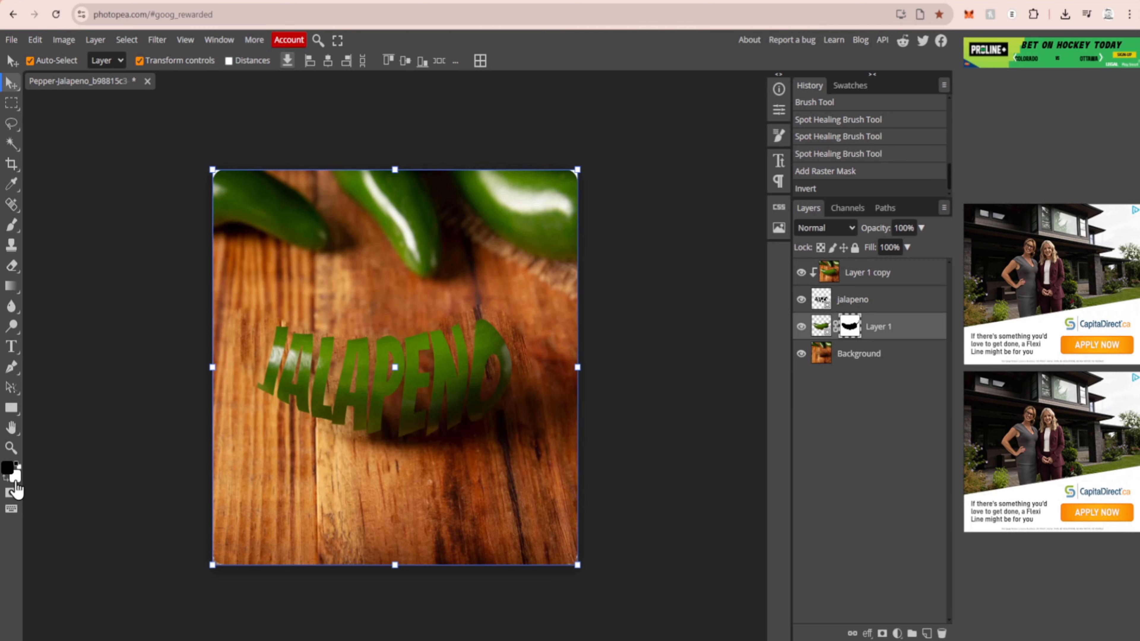
left_click(15, 476)
left_click(361, 162)
left_click(5, 479)
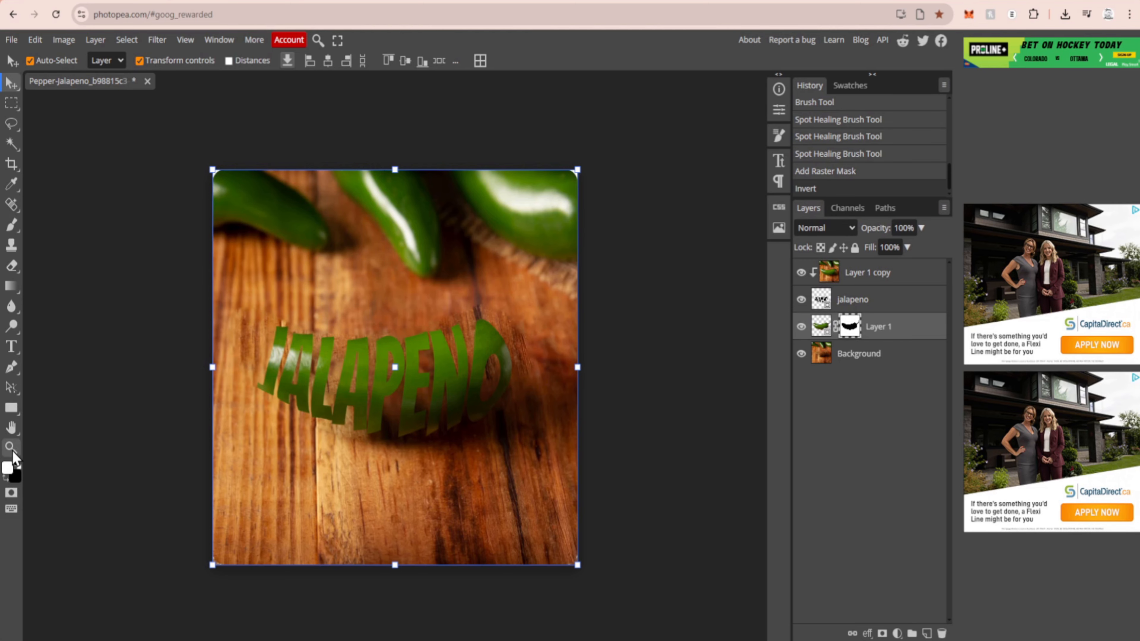
- Set up the Brush tool with a soft round tip, 277 px size and 5% hardness
left_click(12, 224)
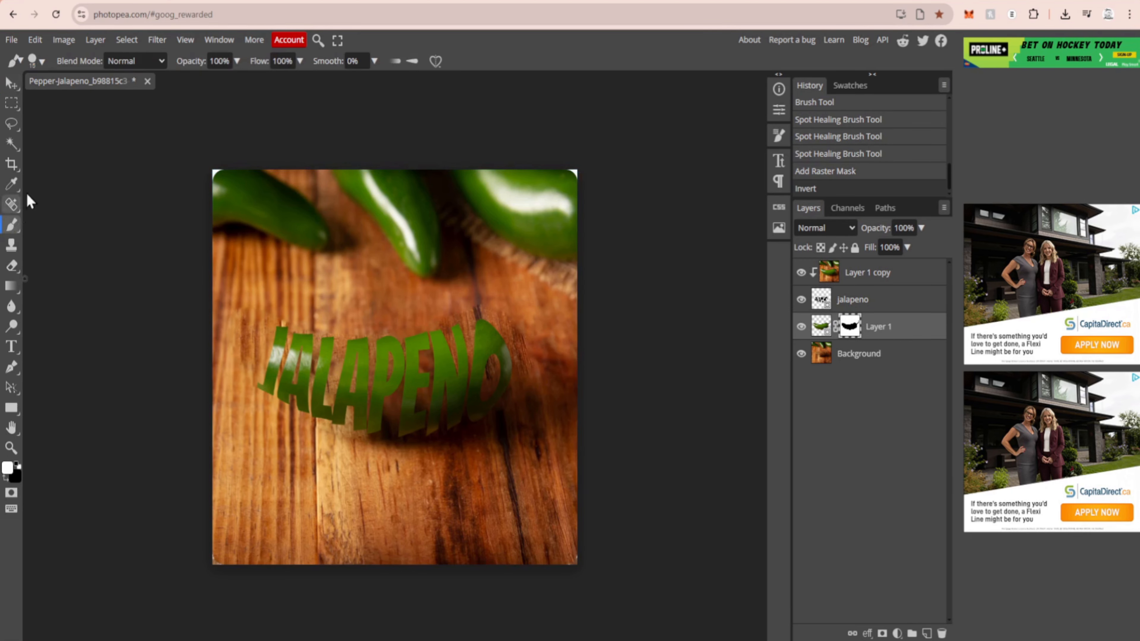
left_click(40, 61)
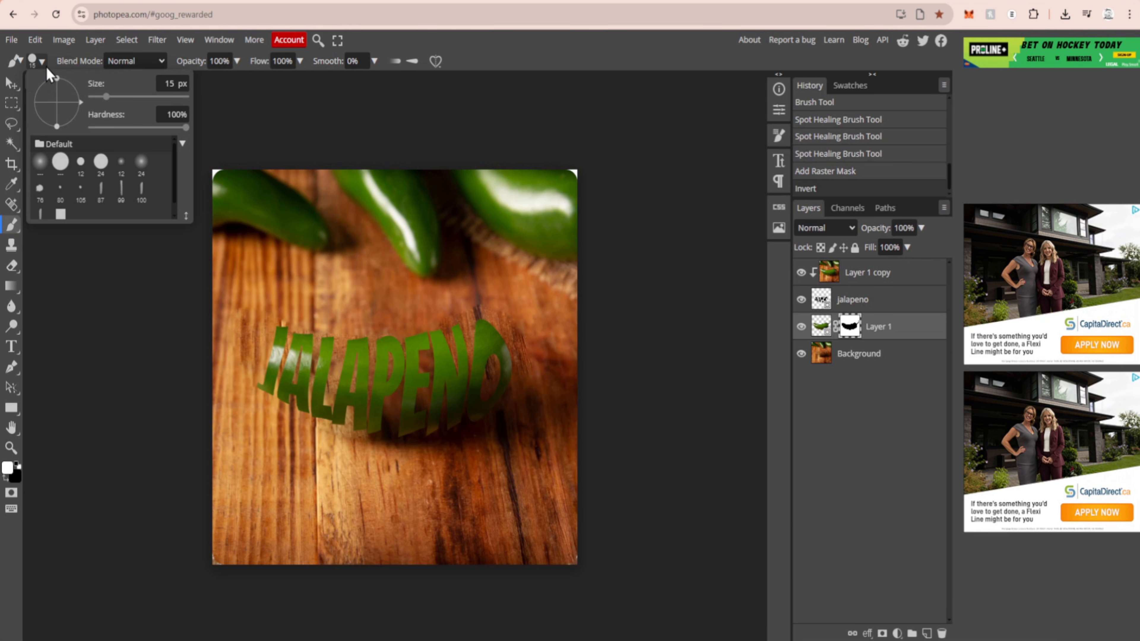
left_click(40, 162)
mouse_move(99, 130)
left_mouse_down()
mouse_move(127, 130)
mouse_move(95, 130)
left_mouse_up()
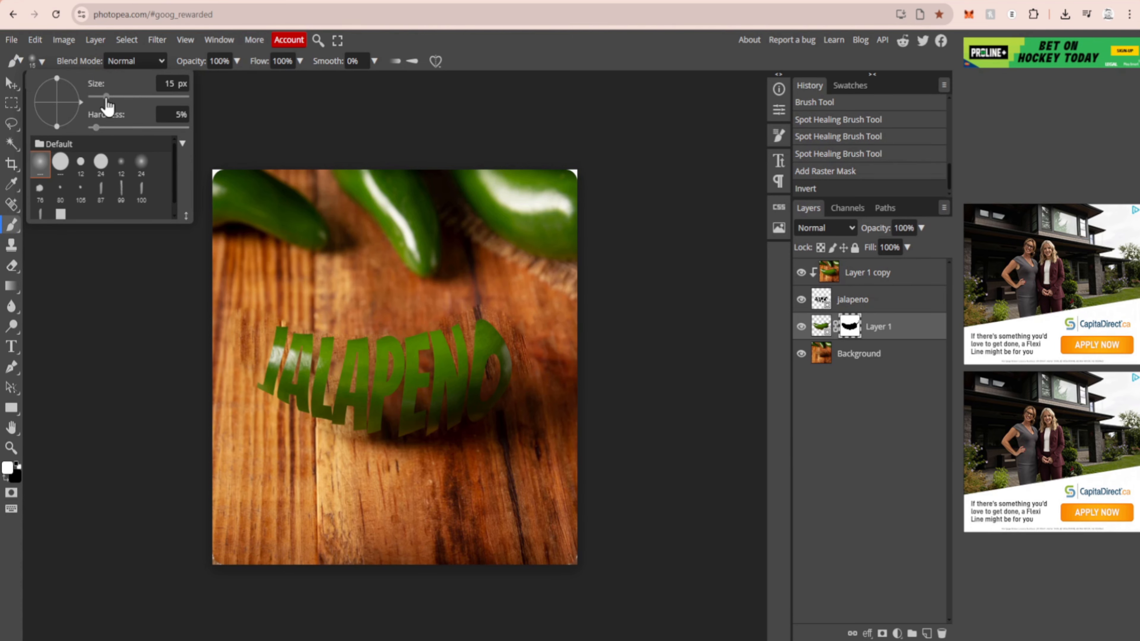
left_click(136, 97)
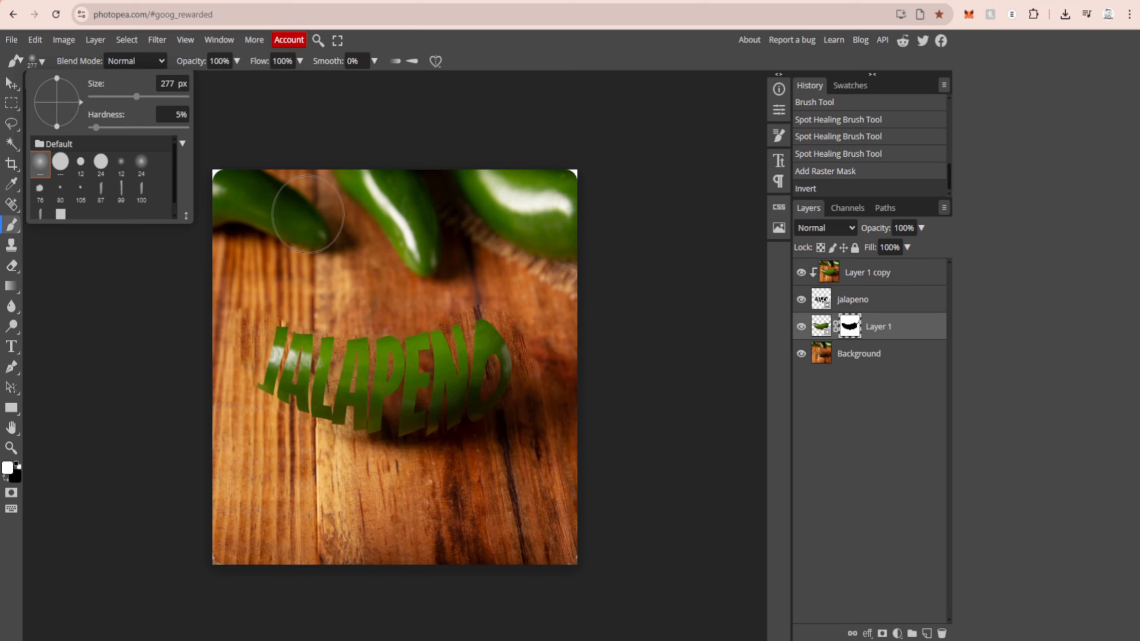
- Paint white on Layer 1's mask around the pepper's stem, lower edge and tip to bring back its outer edges
left_click_drag(308, 247, 312, 265)
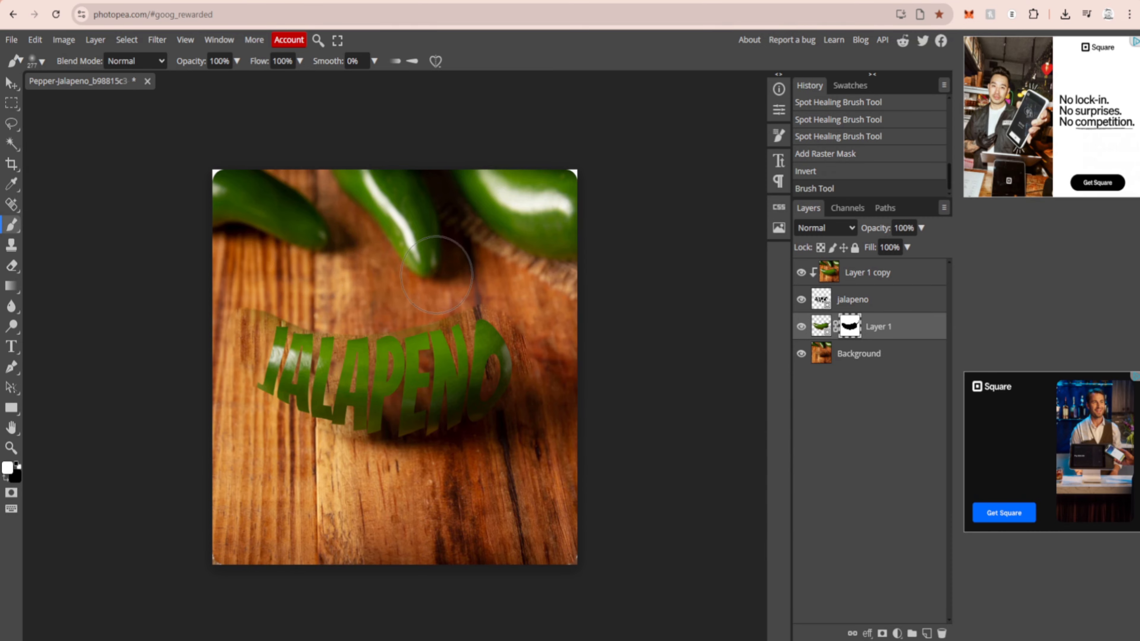
mouse_move(525, 254)
left_mouse_down()
mouse_move(570, 333)
mouse_move(563, 387)
mouse_move(536, 280)
mouse_move(559, 376)
mouse_move(548, 428)
mouse_move(529, 451)
mouse_move(463, 477)
mouse_move(359, 488)
left_mouse_up()
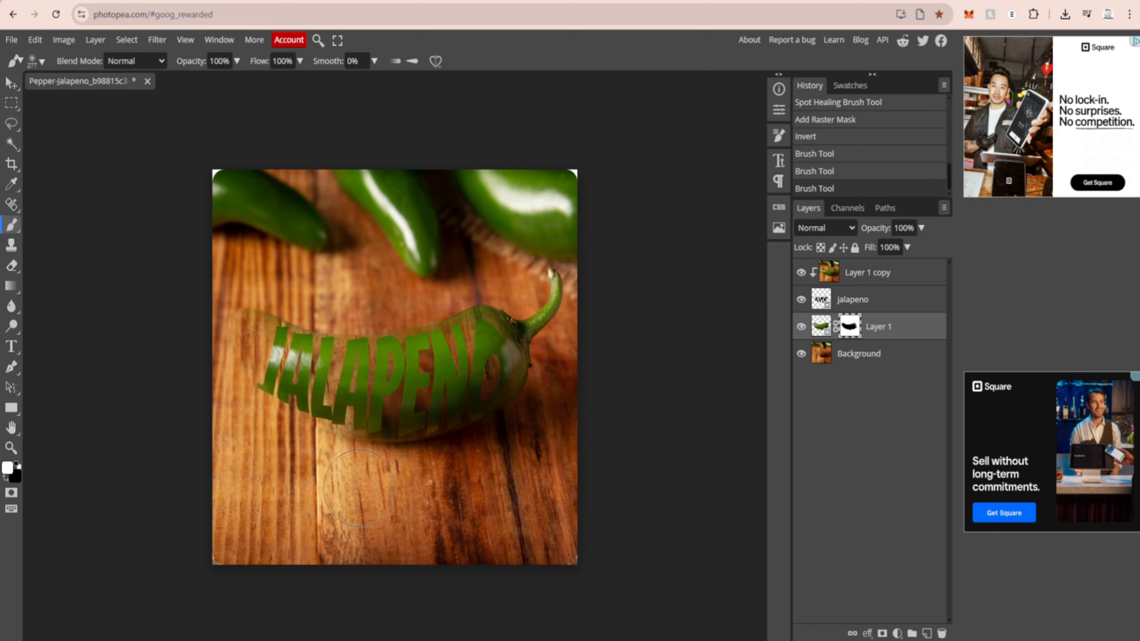
mouse_move(281, 467)
left_mouse_down()
mouse_move(255, 448)
mouse_move(386, 476)
left_mouse_up()
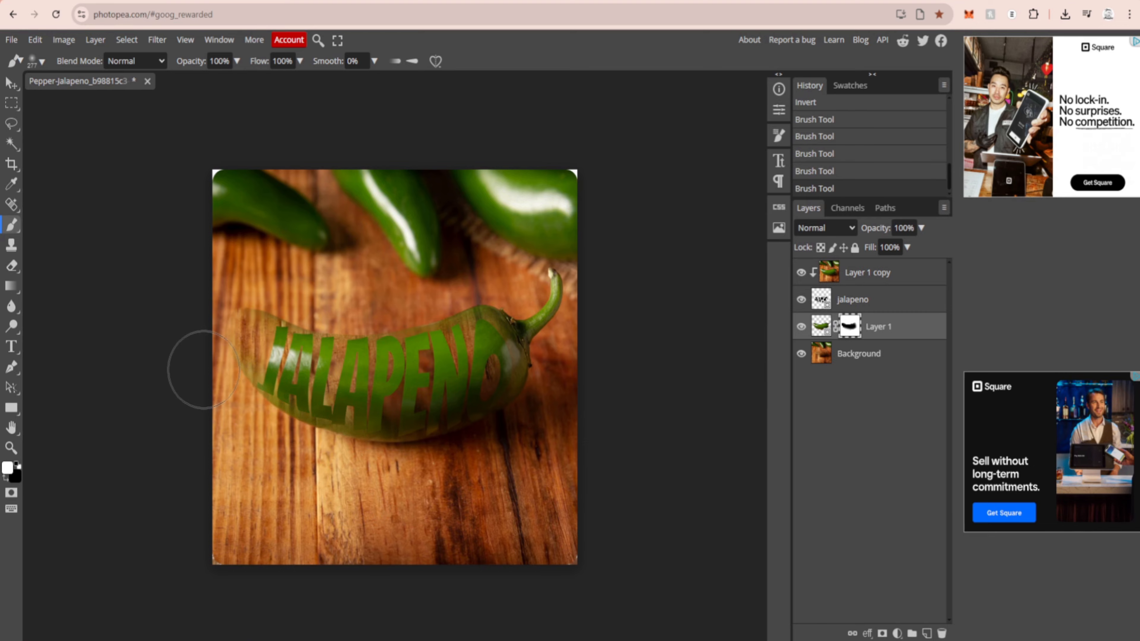
left_click_drag(197, 369, 224, 278)
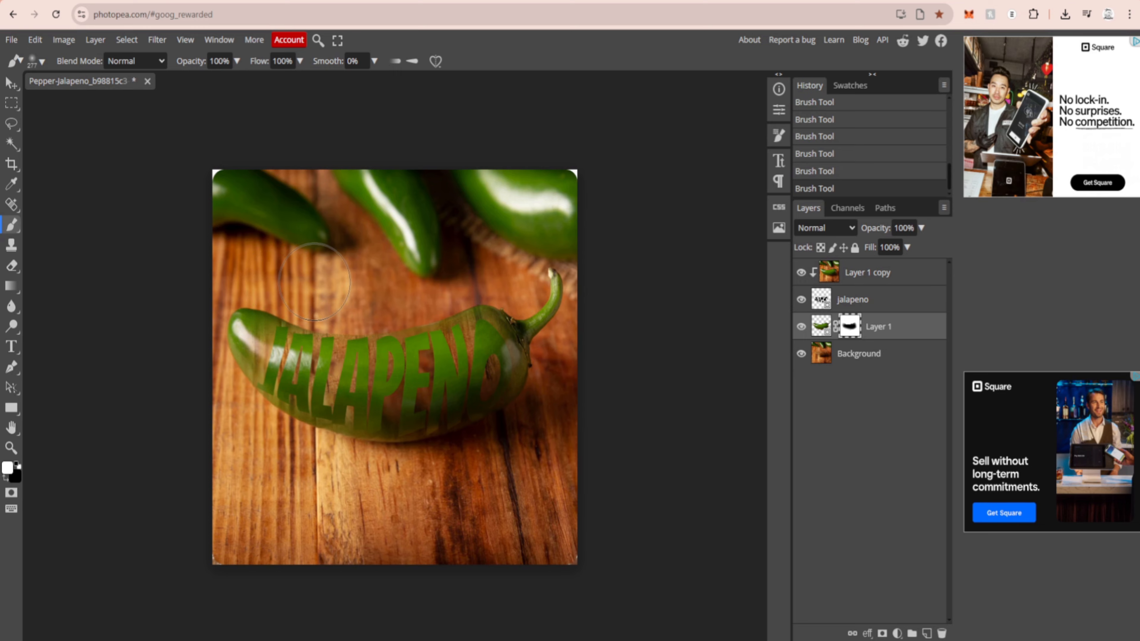